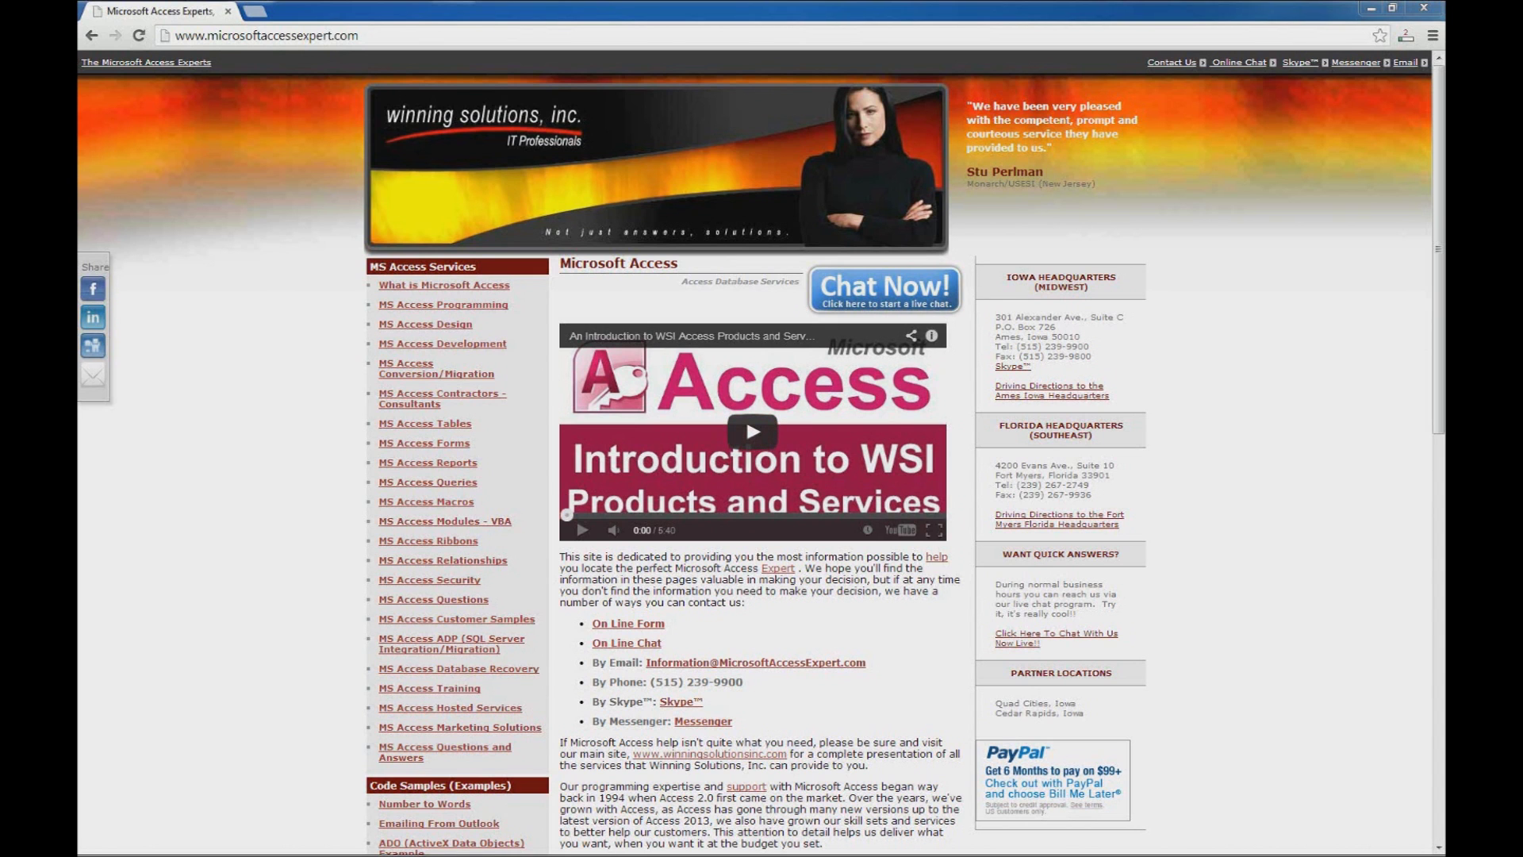
Go to the site's Database Templates list and open the Employee Training/Test Tracking Database page
scroll(762, 452, "down", 8)
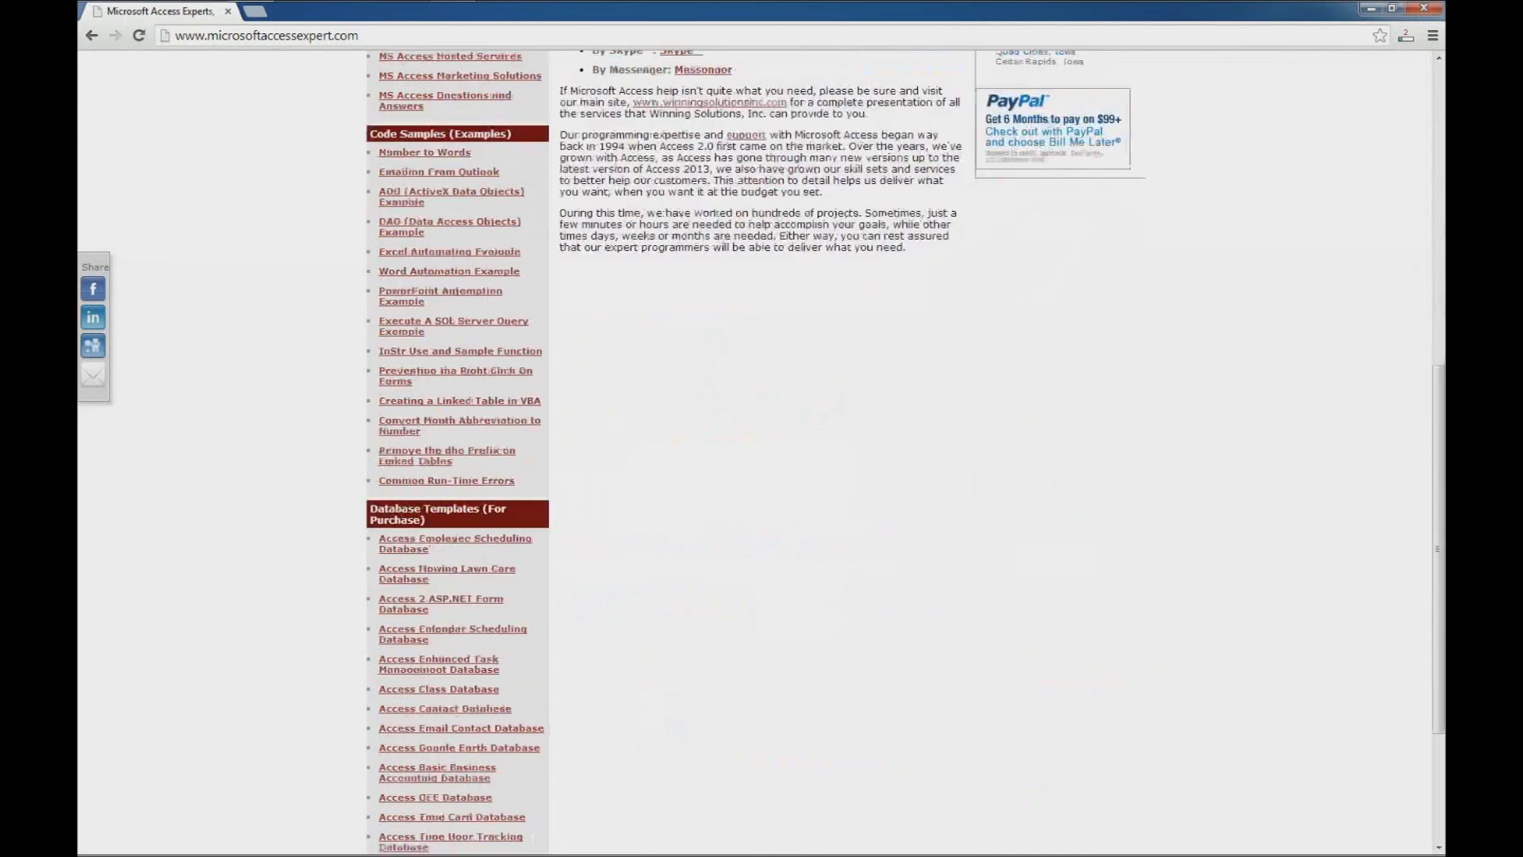
scroll(762, 452, "down", 1)
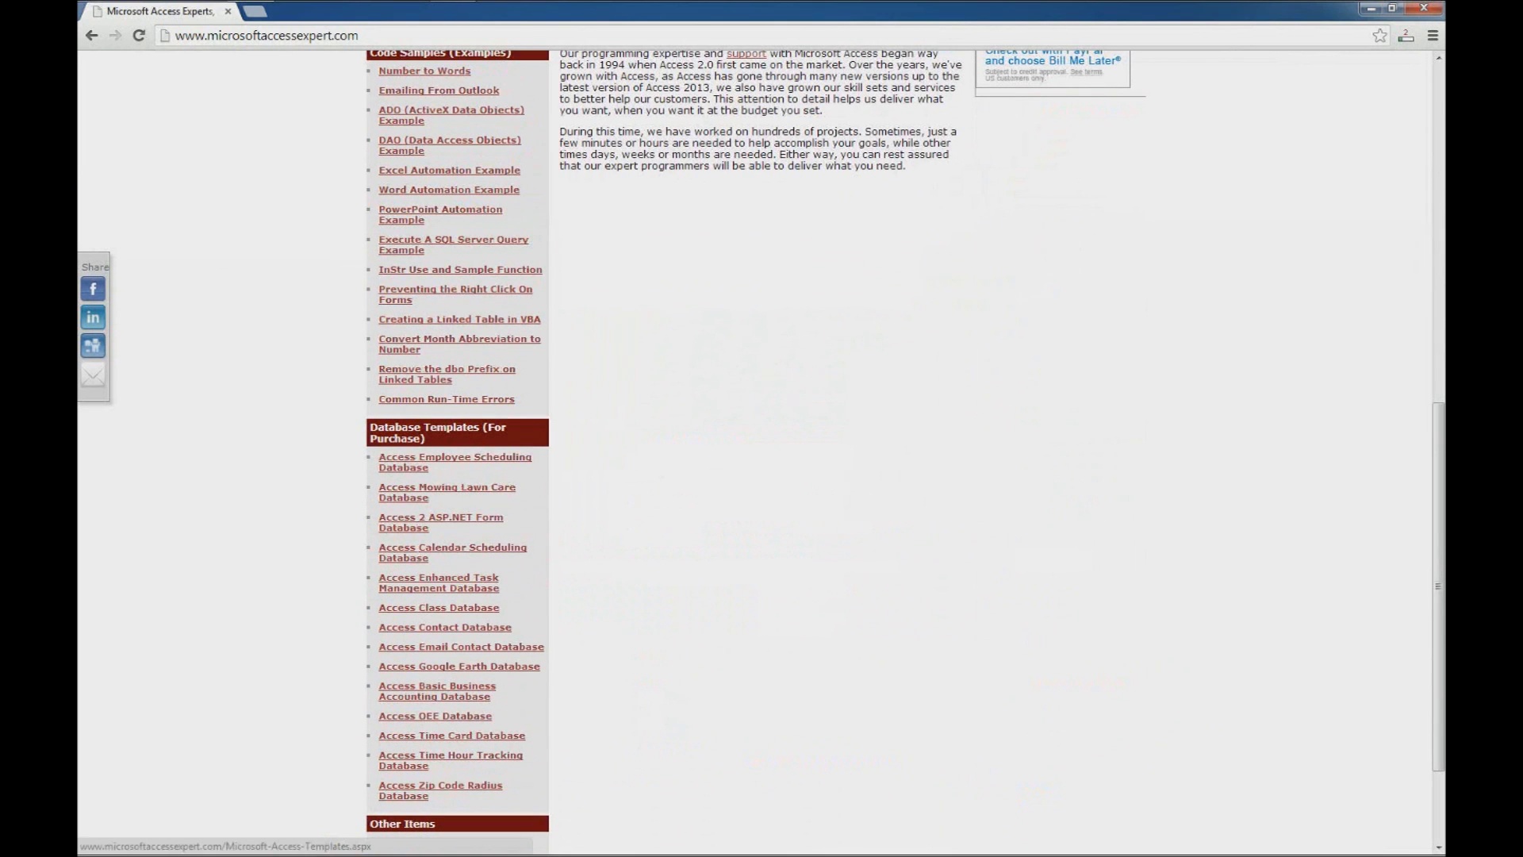
left_click(435, 433)
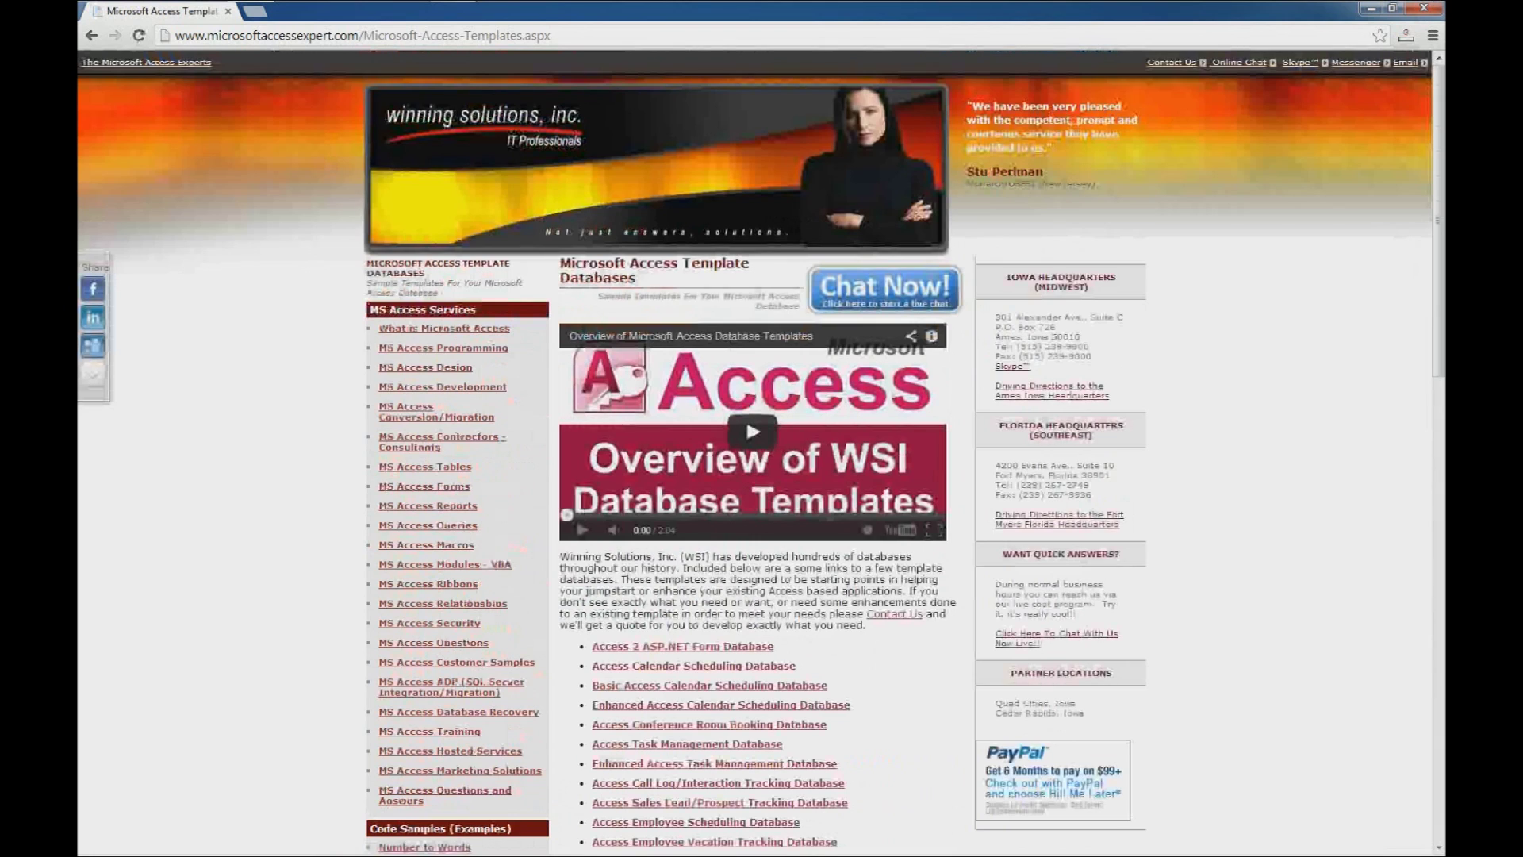
scroll(745, 173, "down", 3)
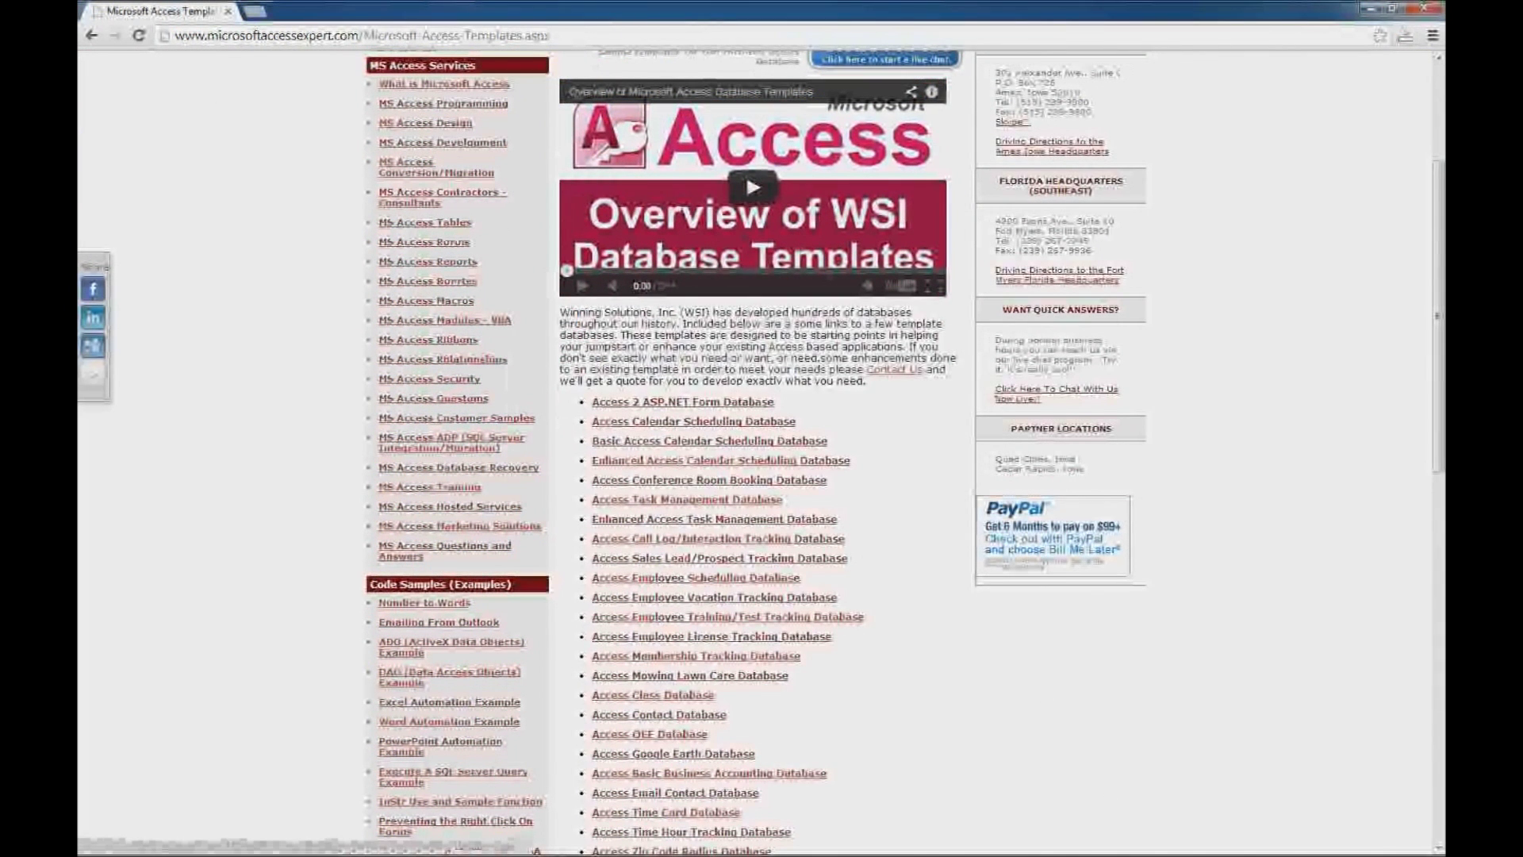
left_click(727, 616)
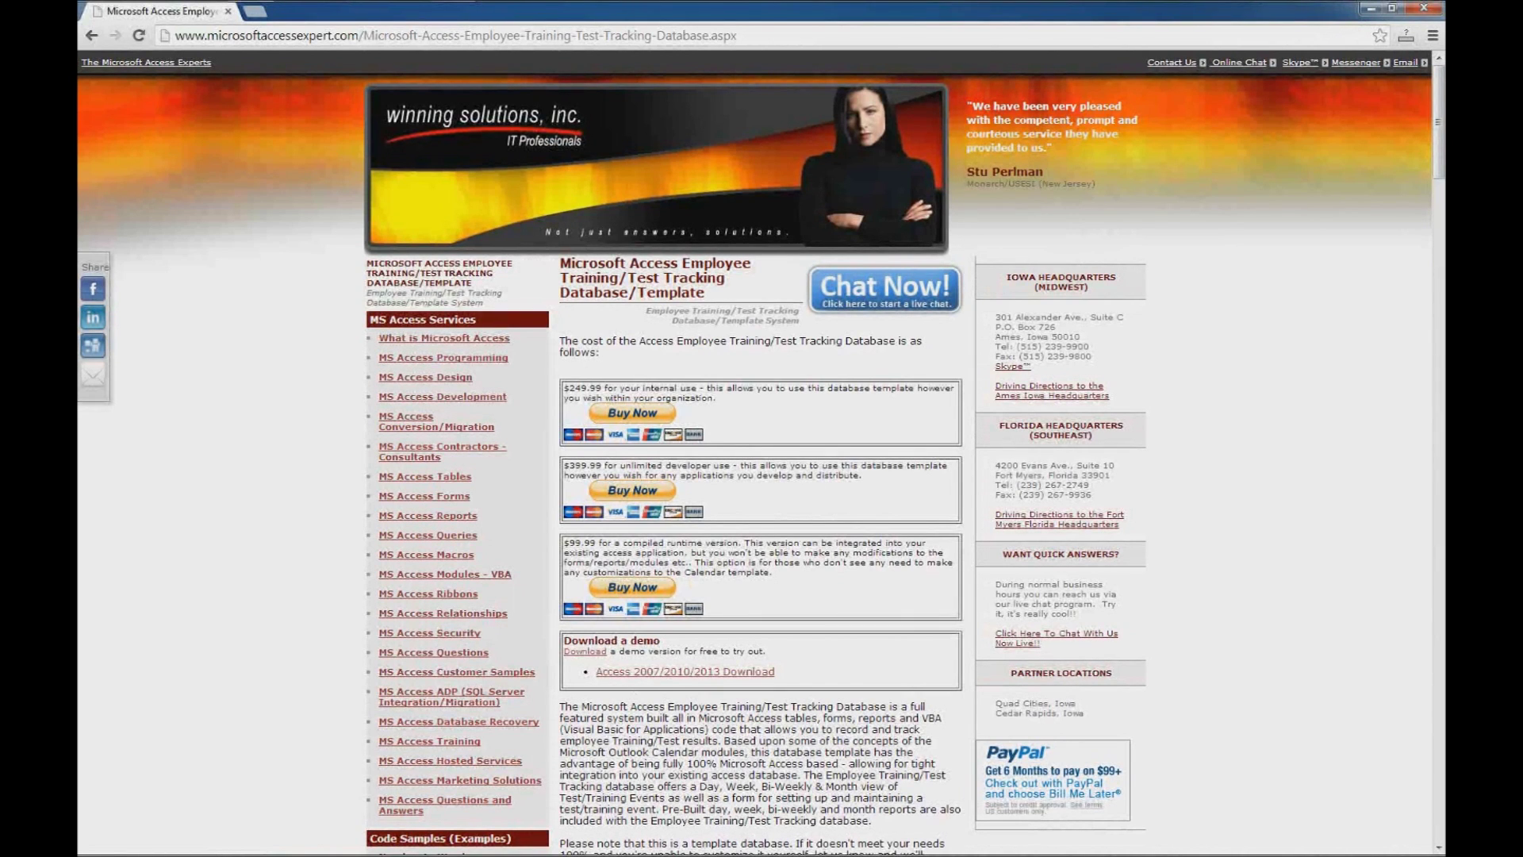
Save the Access 2007/2010/2013 demo download as EmployeeTrainingDemo.zip
scroll(759, 452, "down", 1)
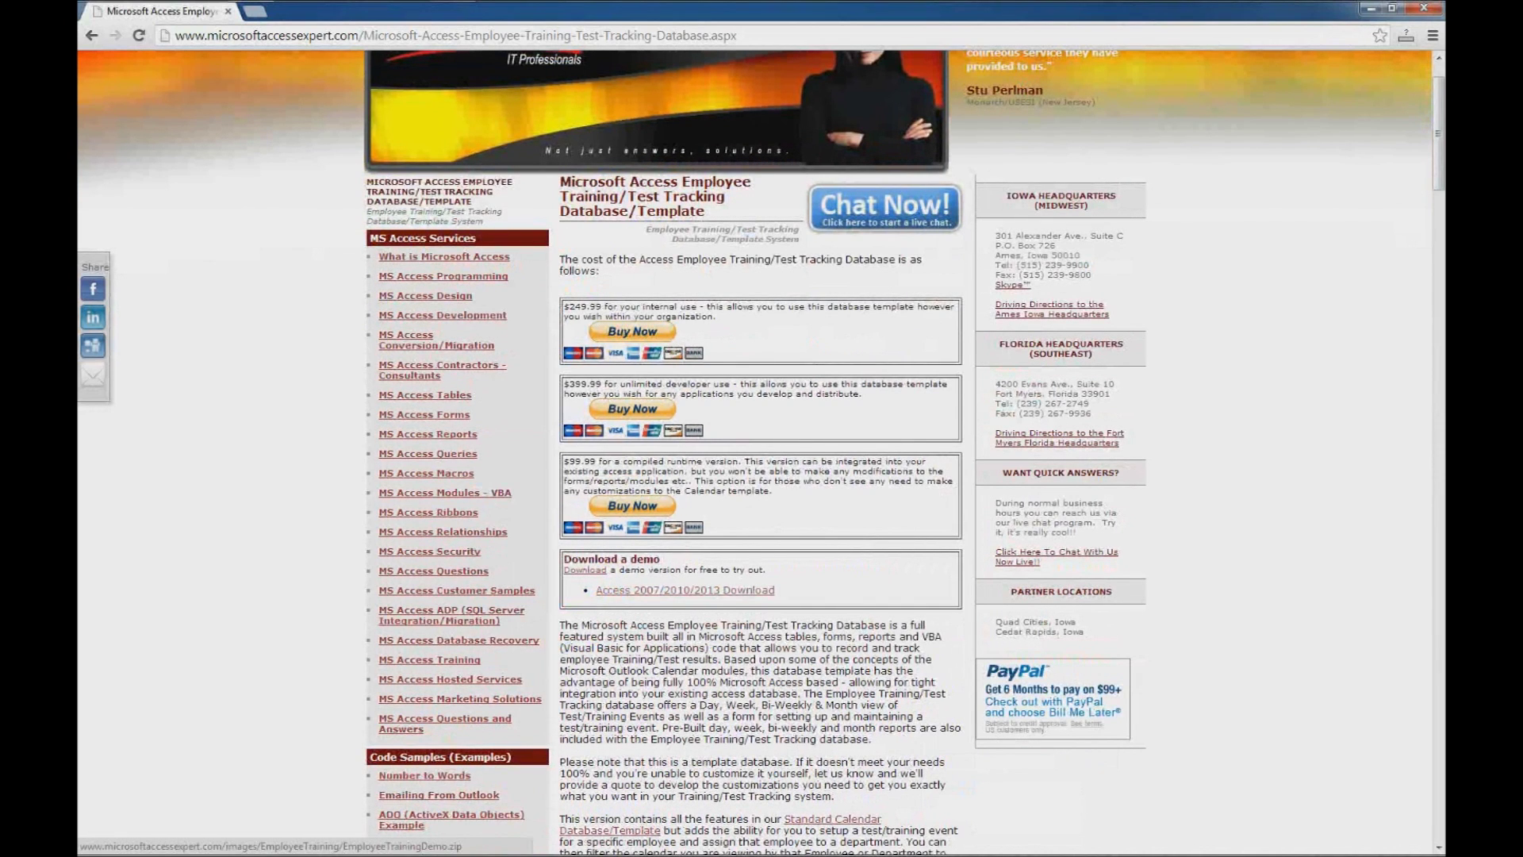
right_click(677, 587)
left_click(713, 659)
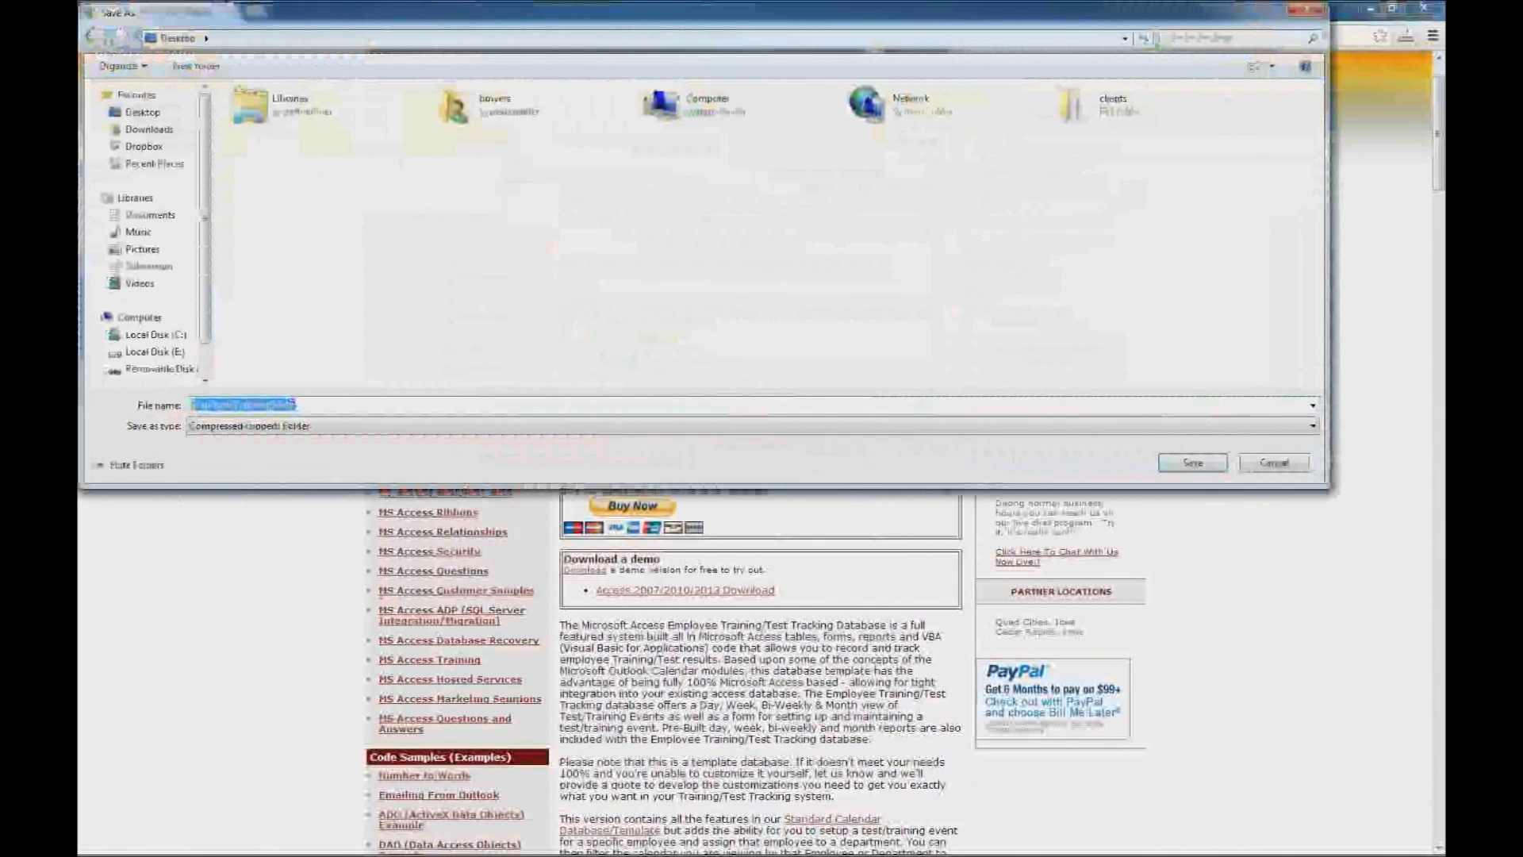
key("Return")
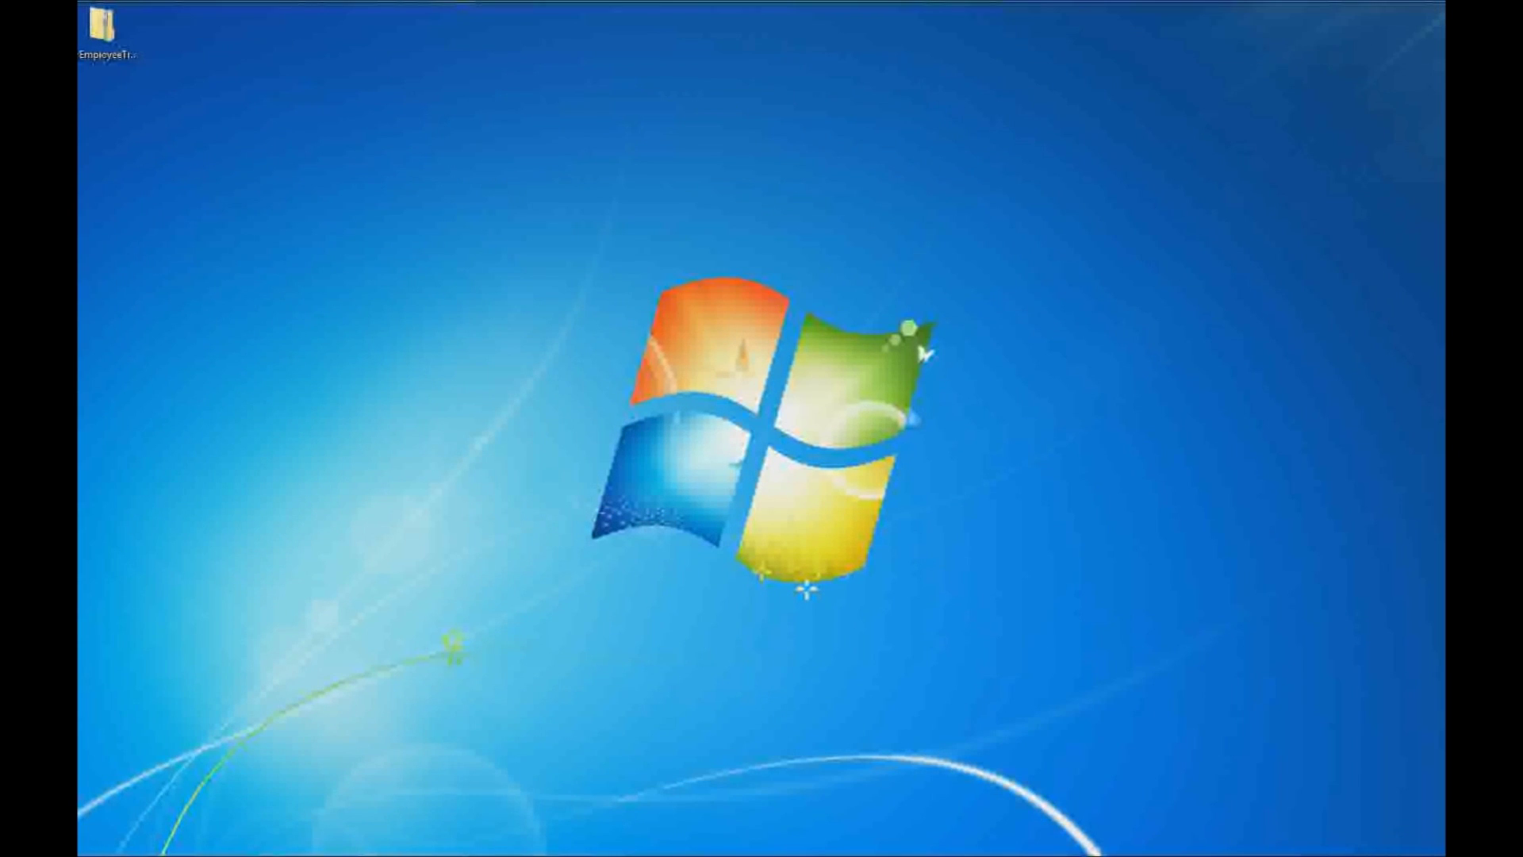
Extract EmployeeTrainingDemo.zip to the desktop and open the EmployeeTrainingDemo database inside
left_click(108, 38)
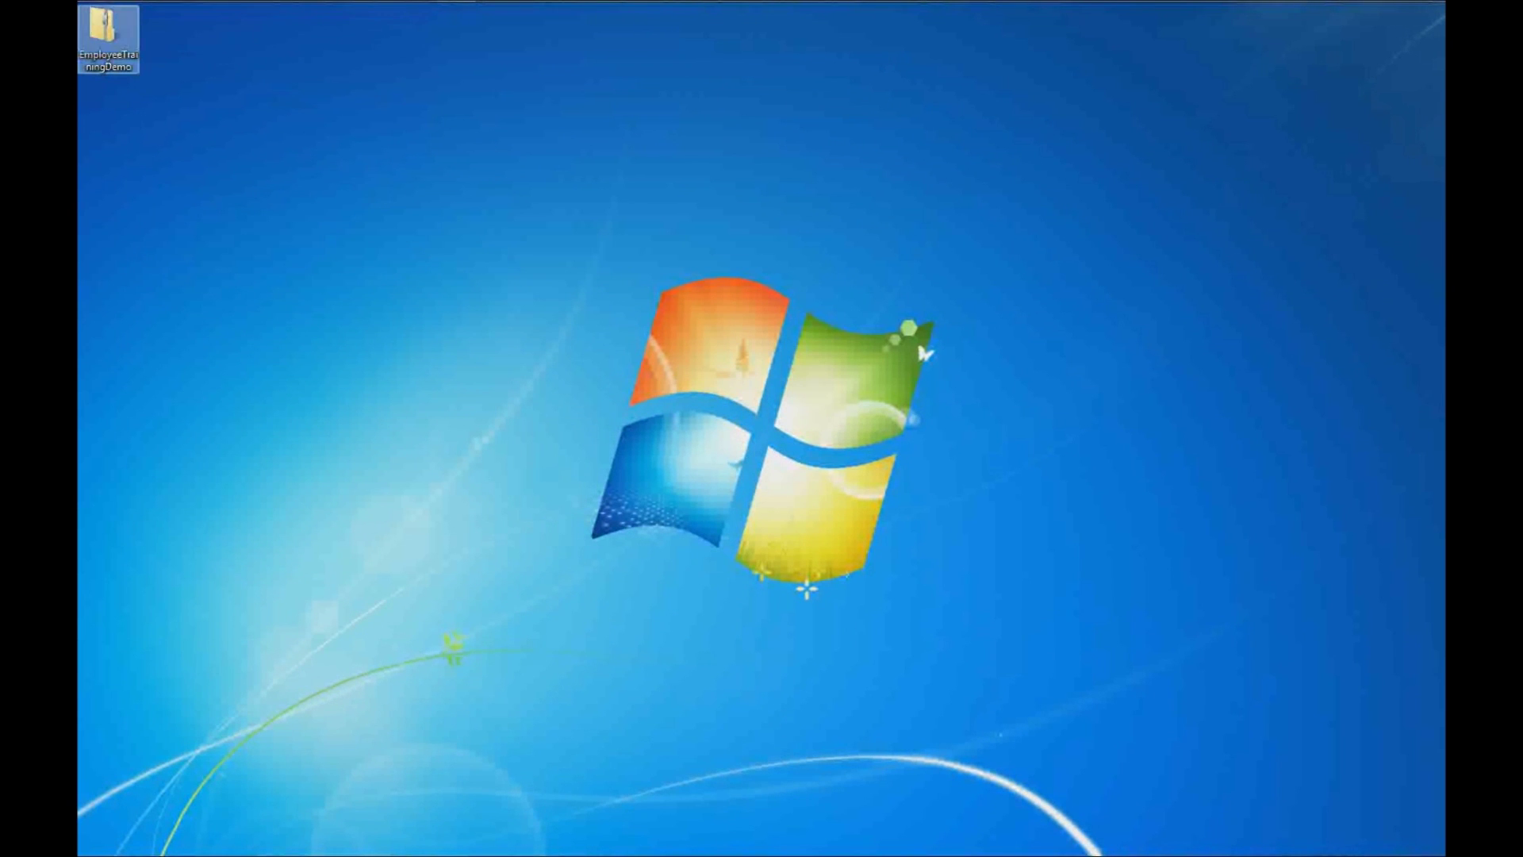
right_click(106, 35)
left_click(156, 70)
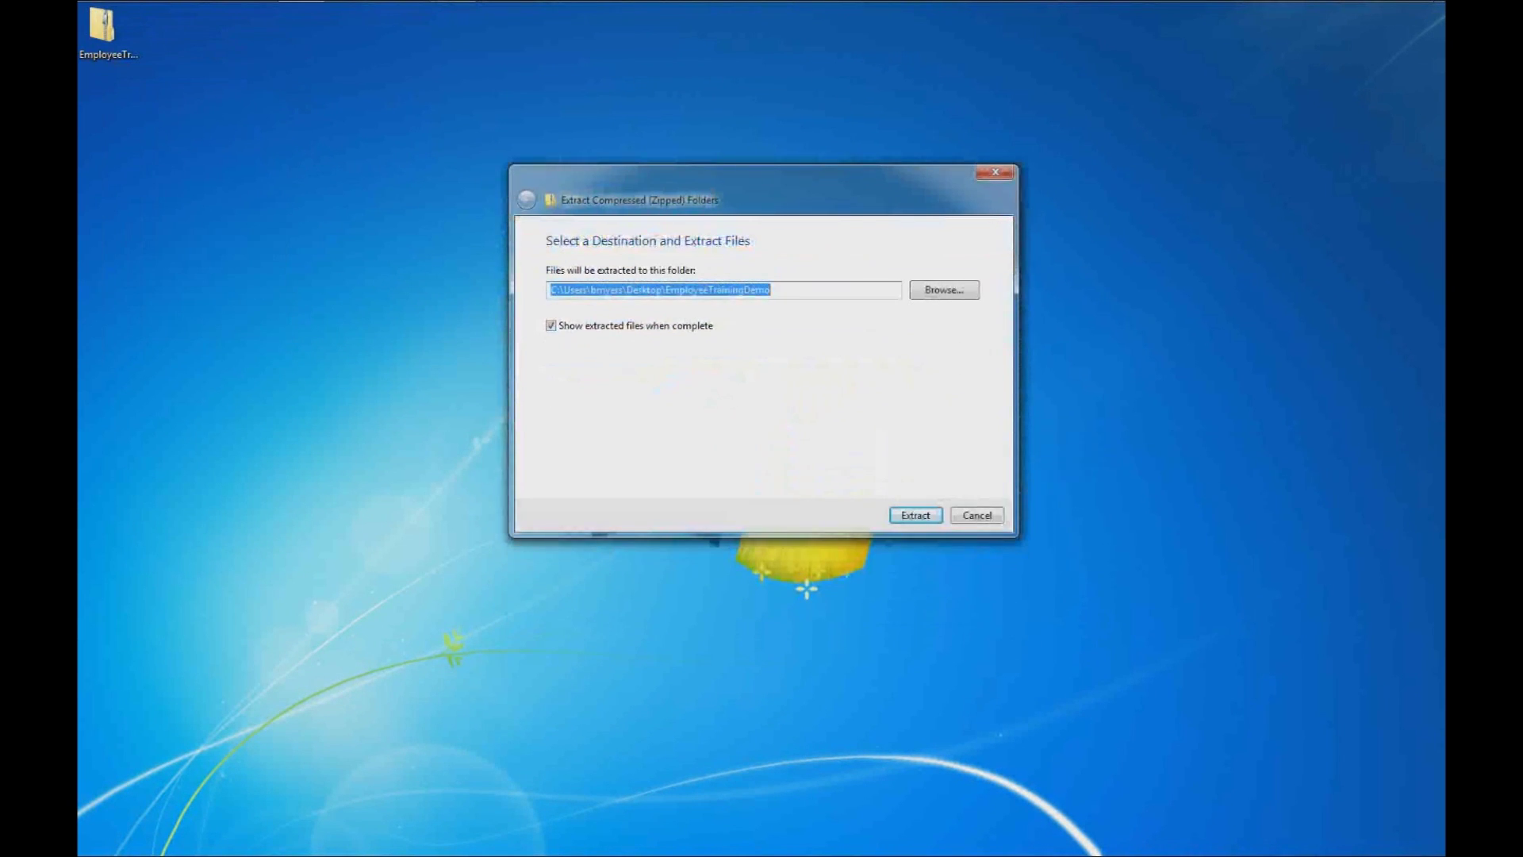
key("Return")
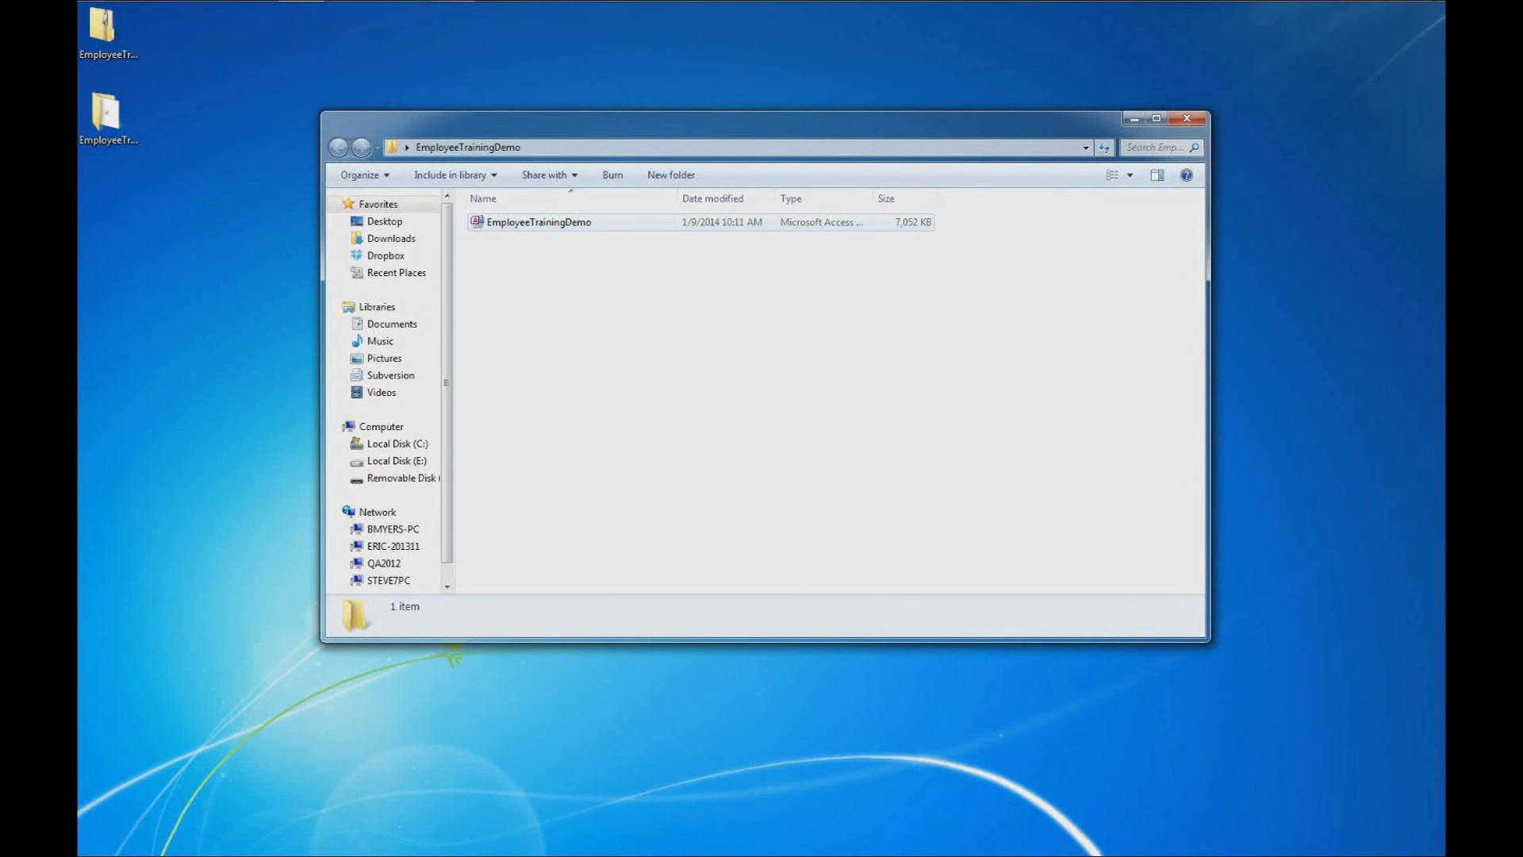
double_click(538, 222)
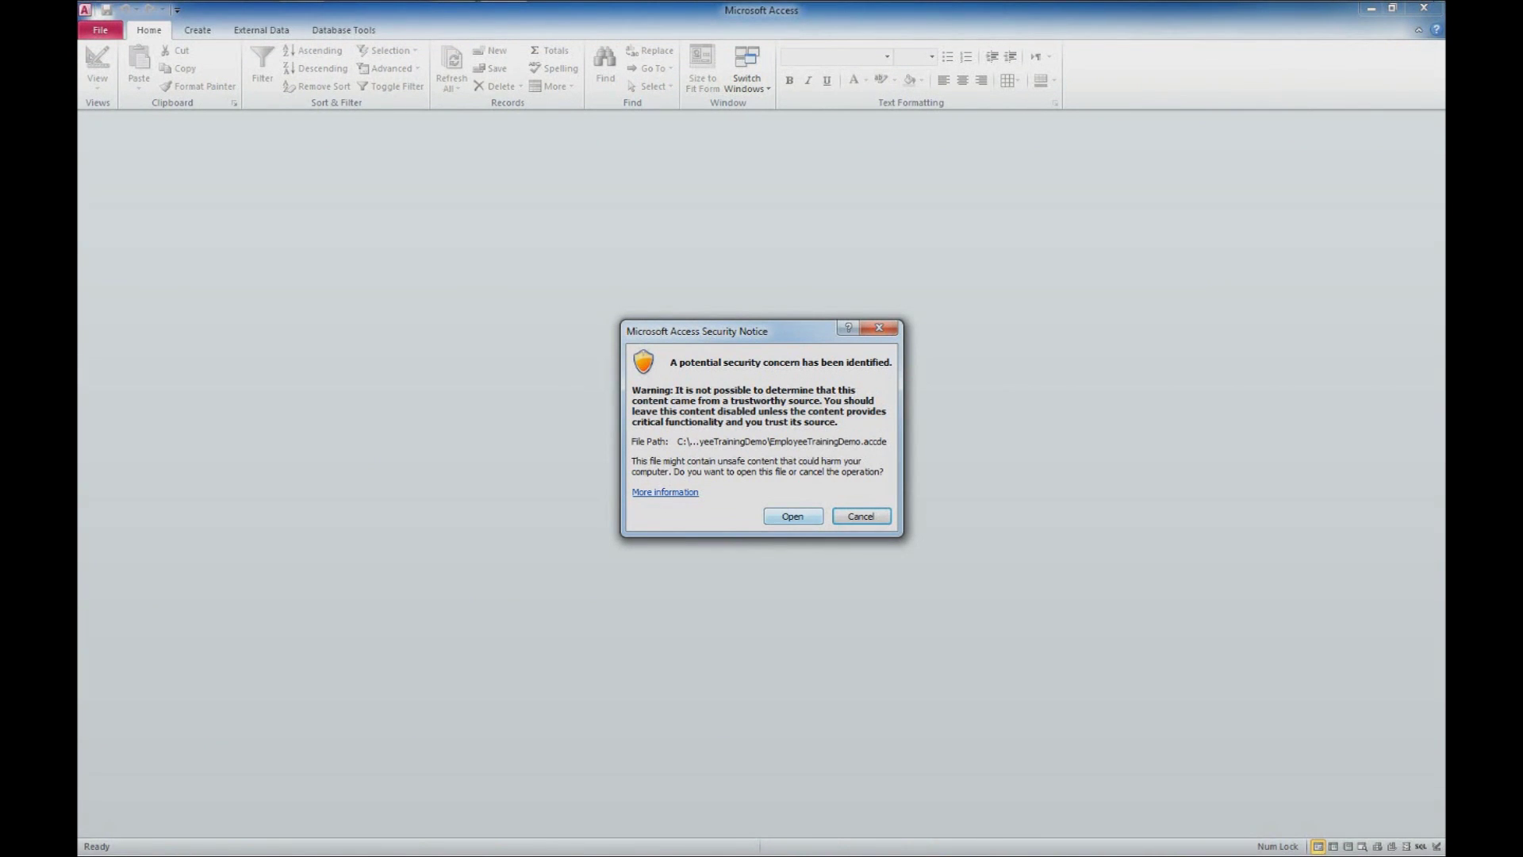
Accept the Microsoft Access Security Notice so EmployeeTrainingDemo opens to its Main Menu
key("Return")
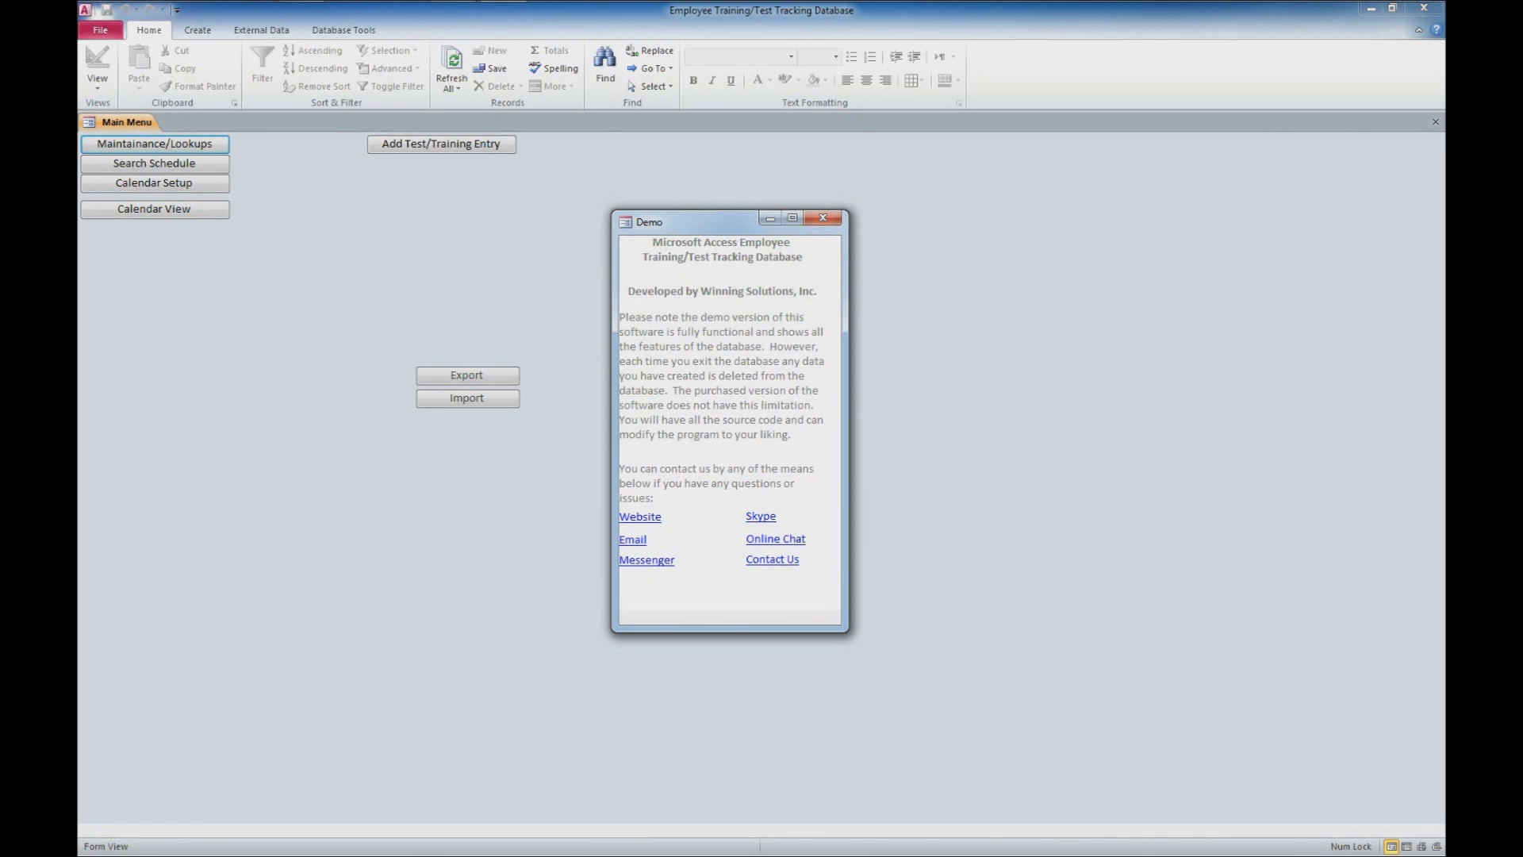
Close the Demo notice and open Maintainance/Lookups to show Departments 1–3
left_click(823, 217)
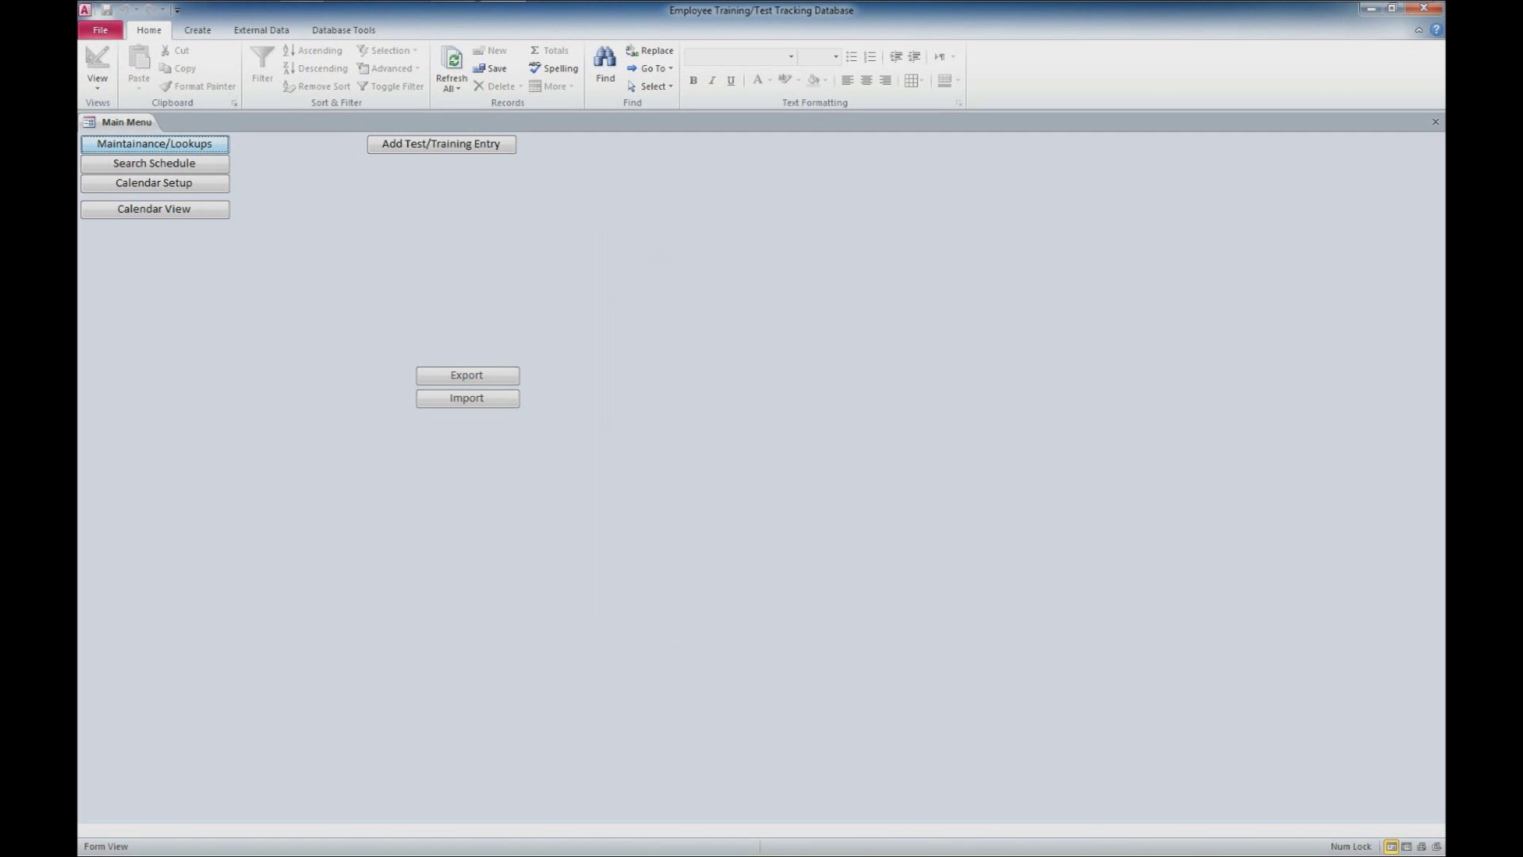
left_click(154, 144)
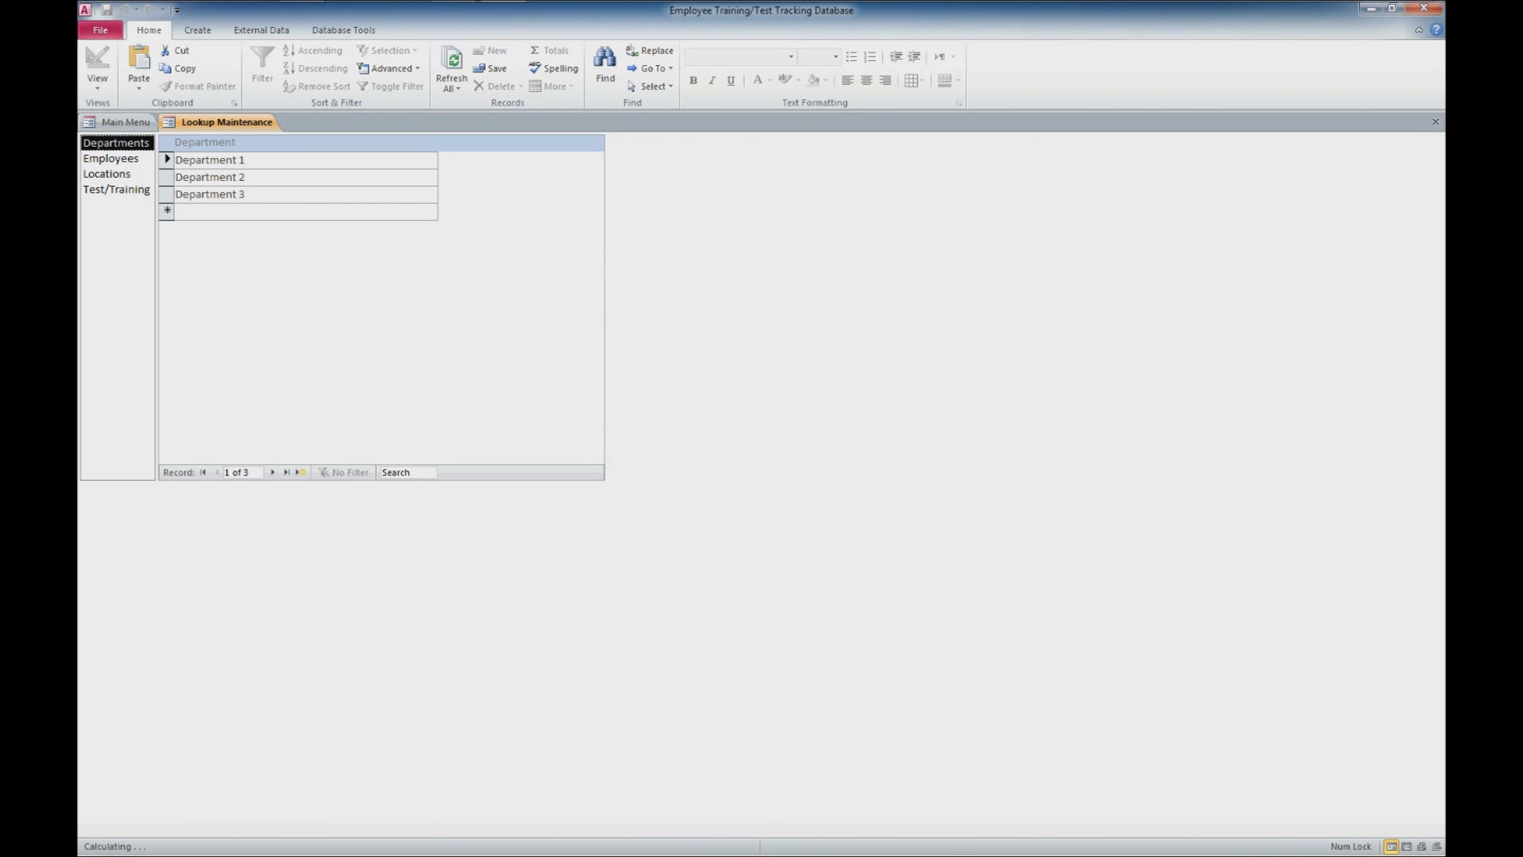
View the Employees, Locations and Test/Training lookups, ending on the eight Employees
left_click(111, 158)
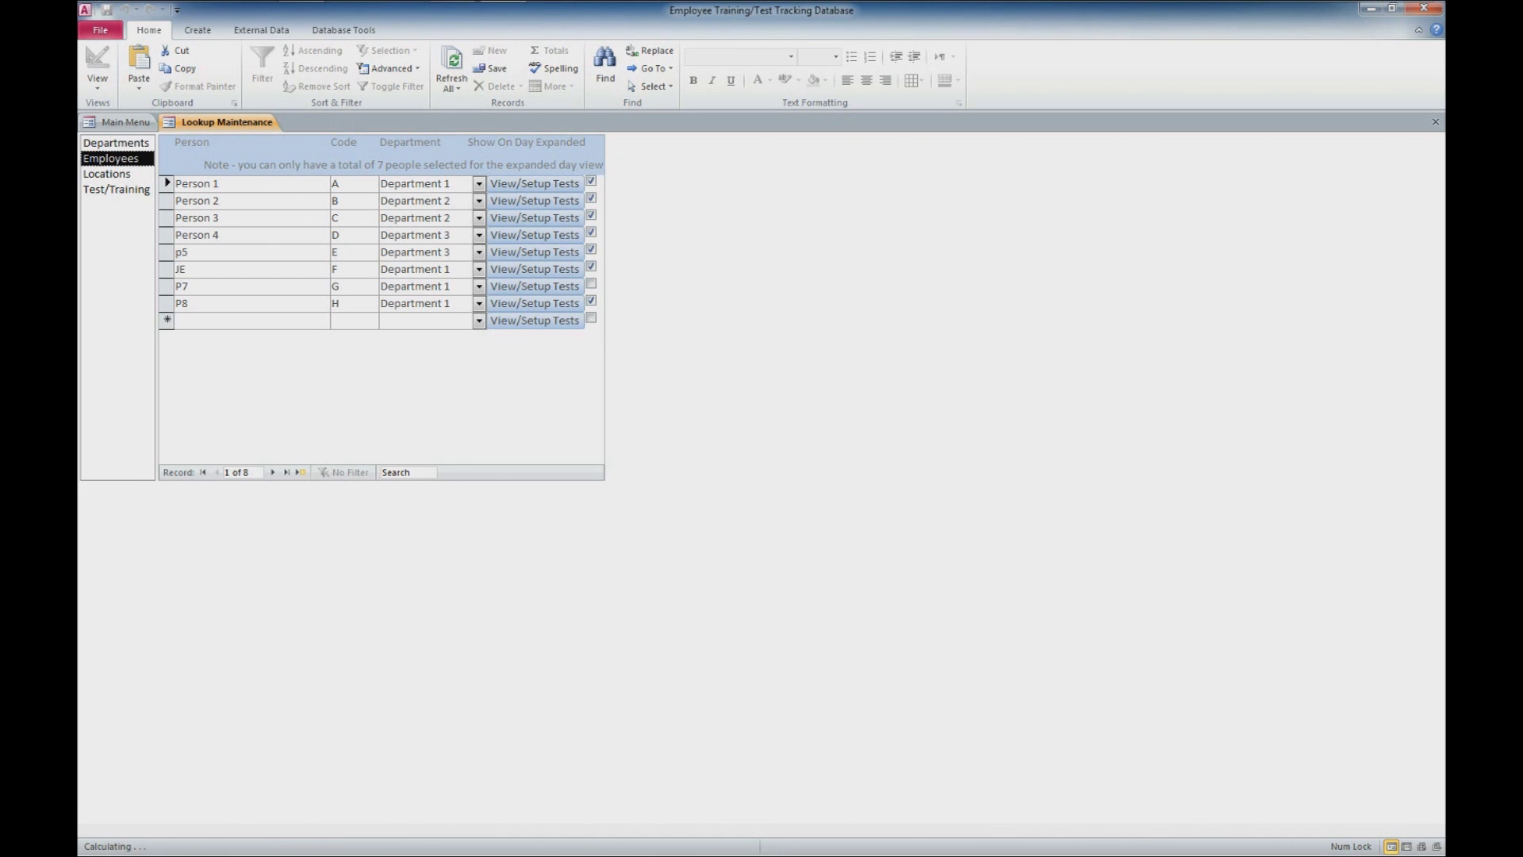
left_click(106, 174)
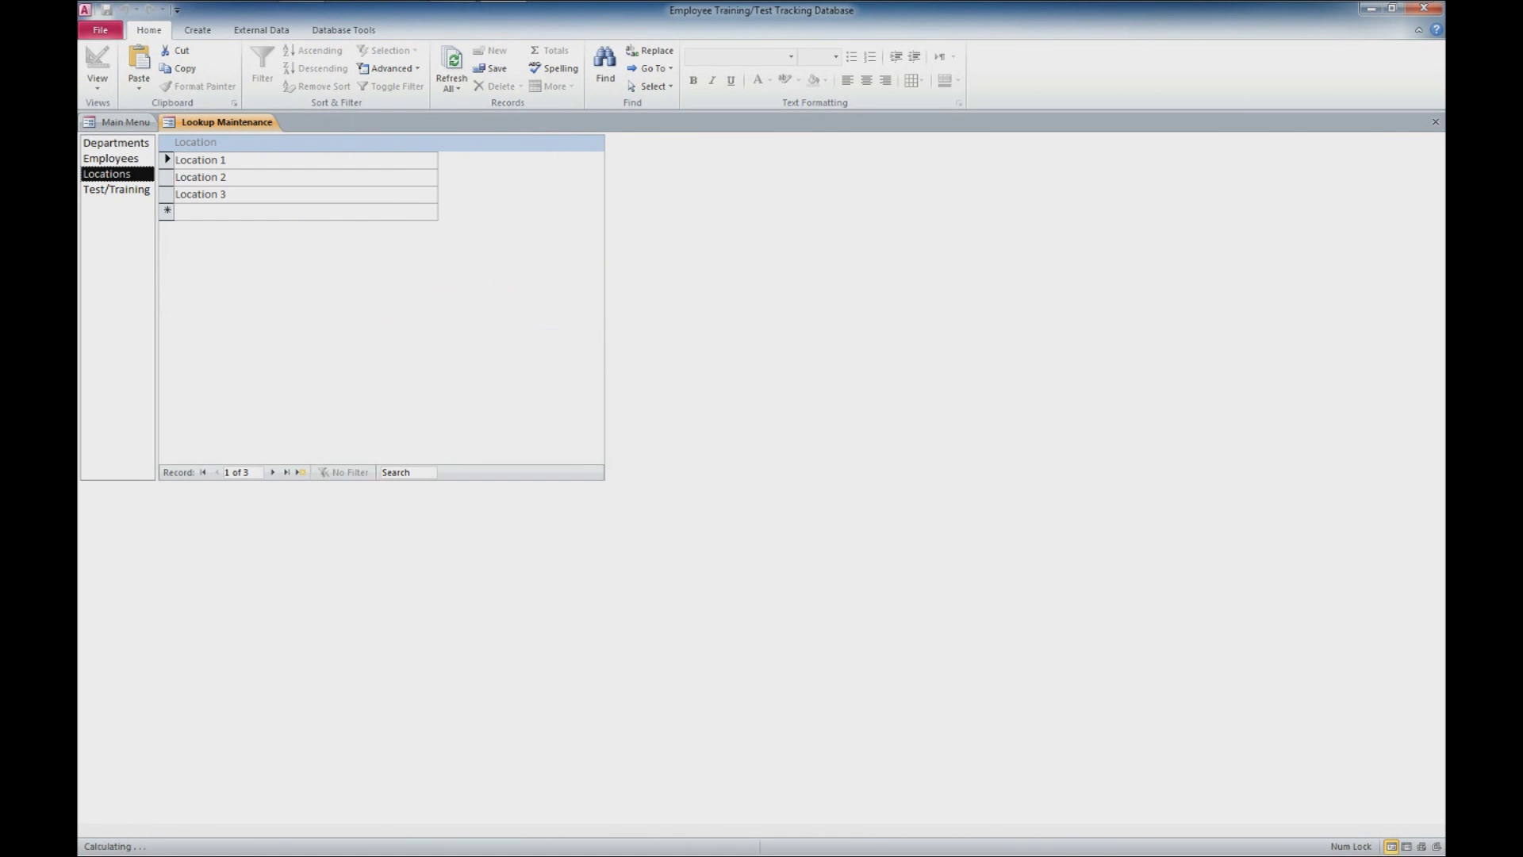
left_click(117, 189)
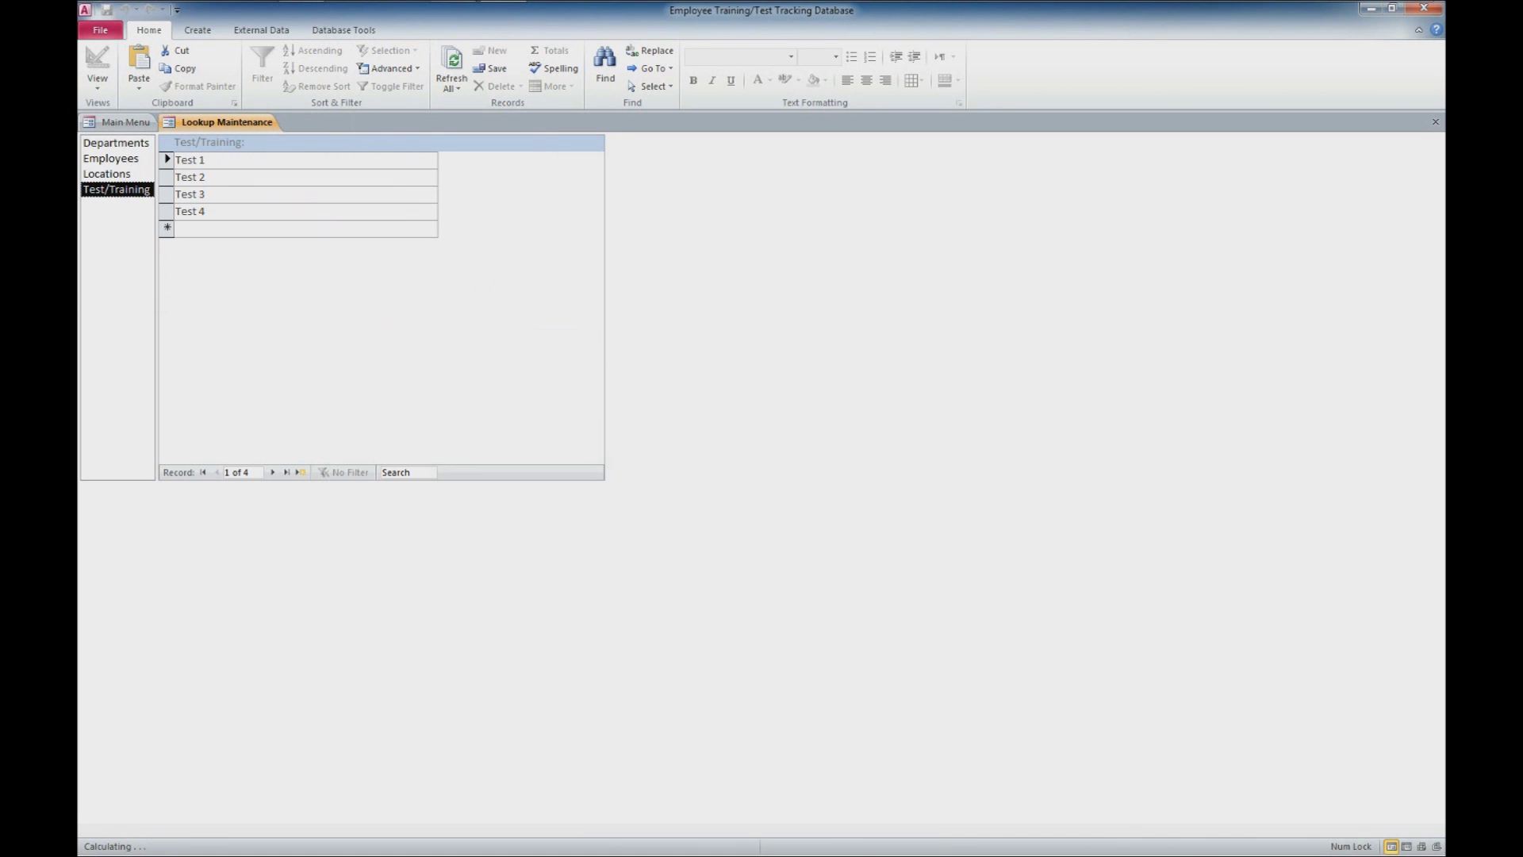
left_click(111, 158)
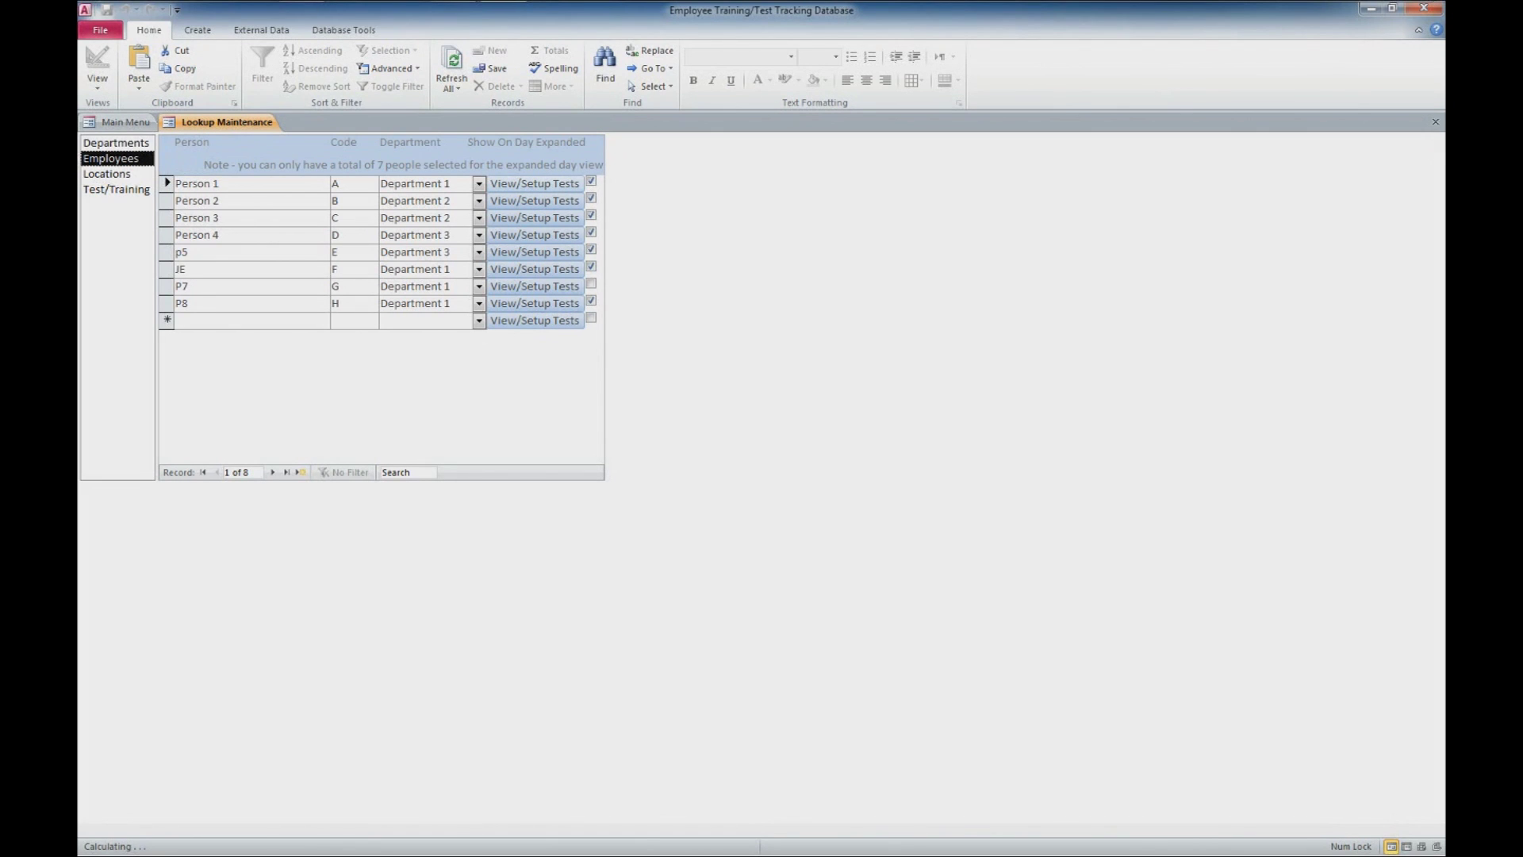
left_click(534, 183)
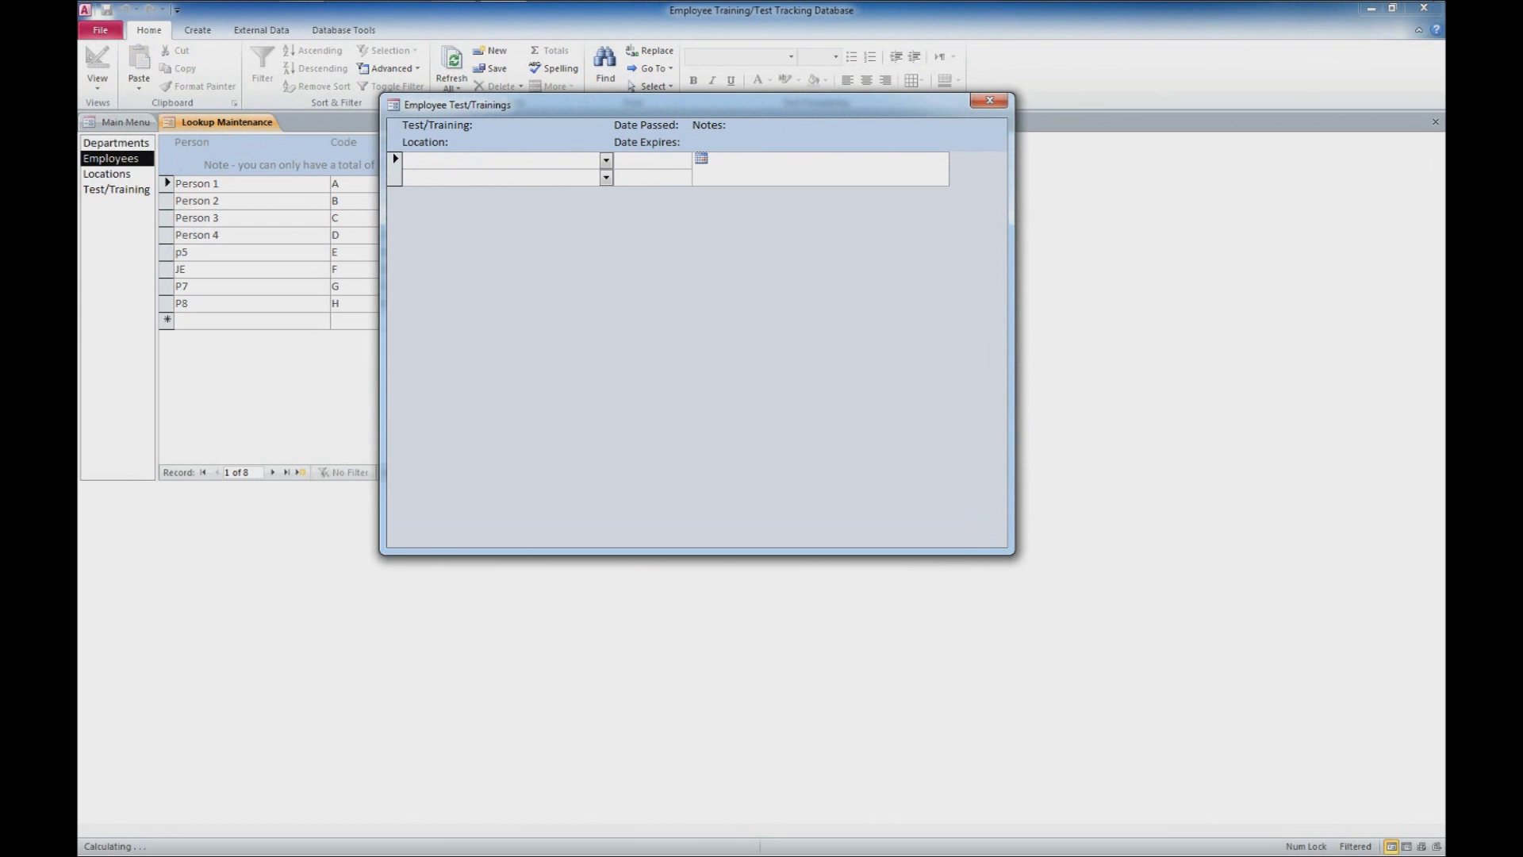
left_click(606, 160)
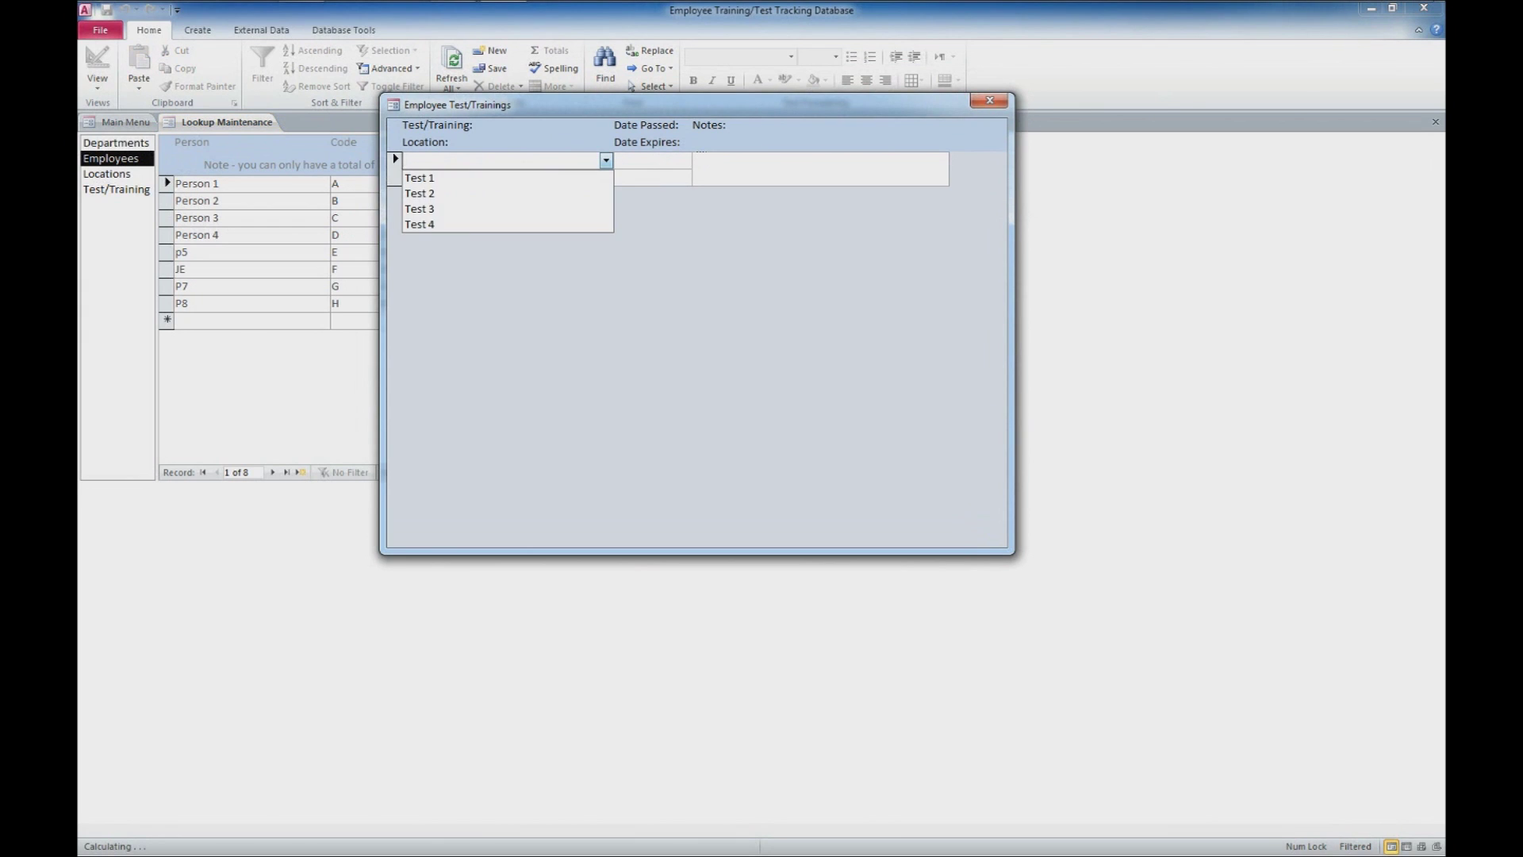
key("Escape")
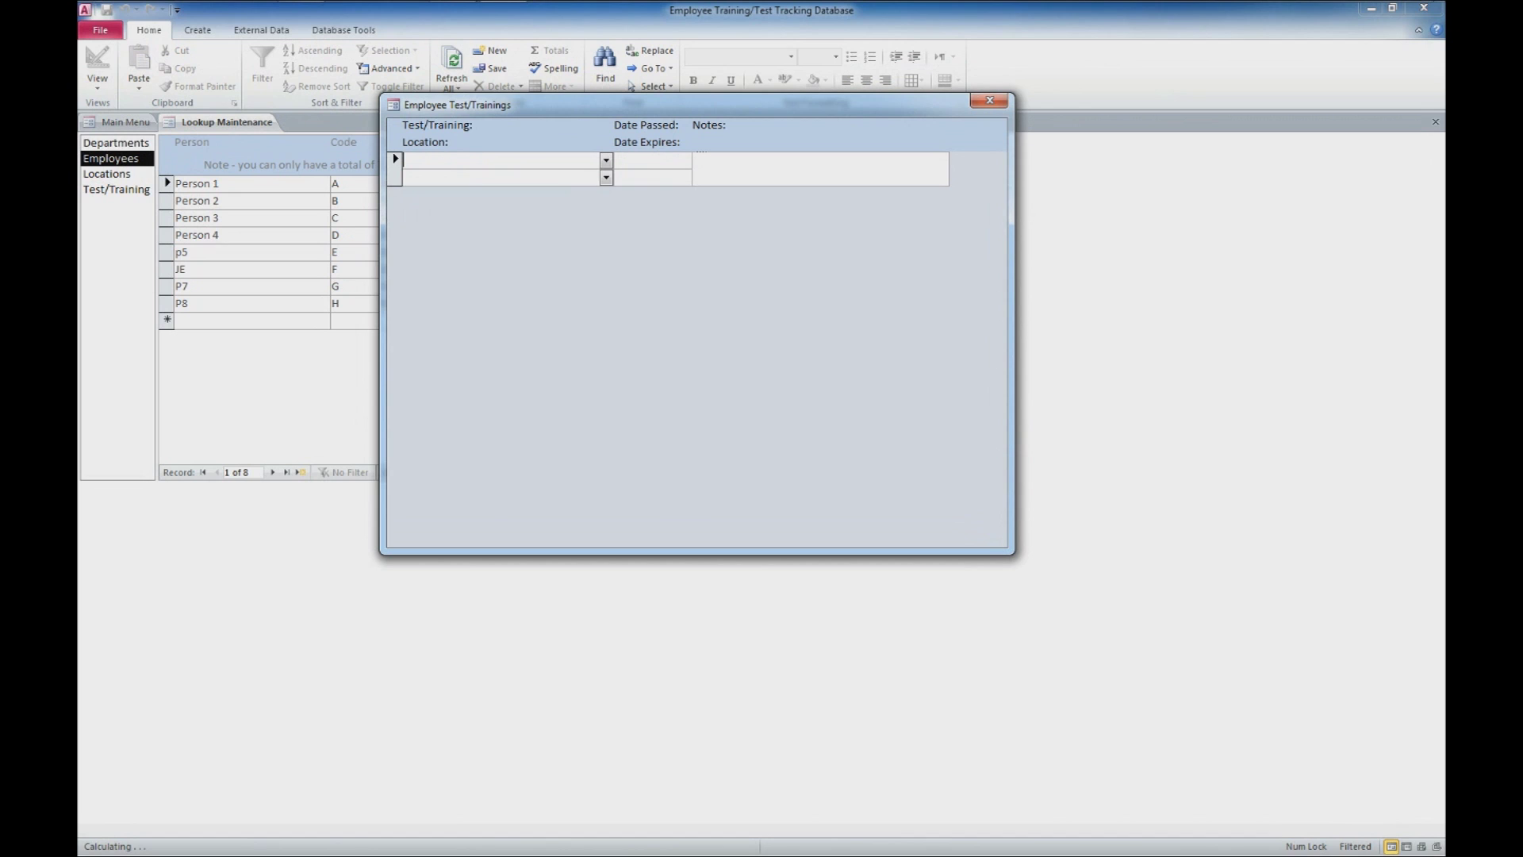
left_click(701, 157)
left_click(989, 100)
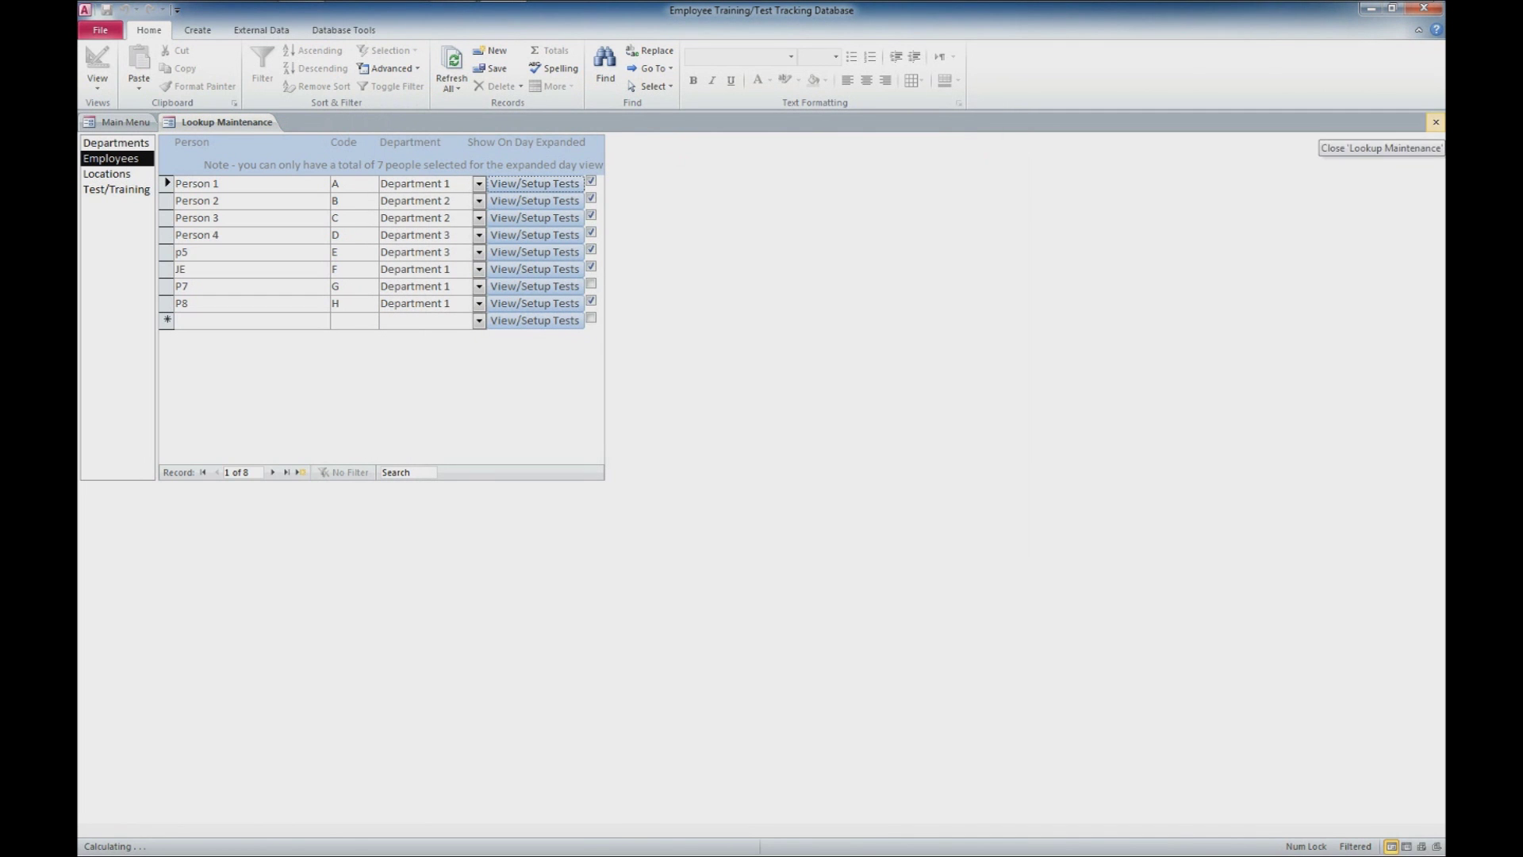
left_click(1434, 121)
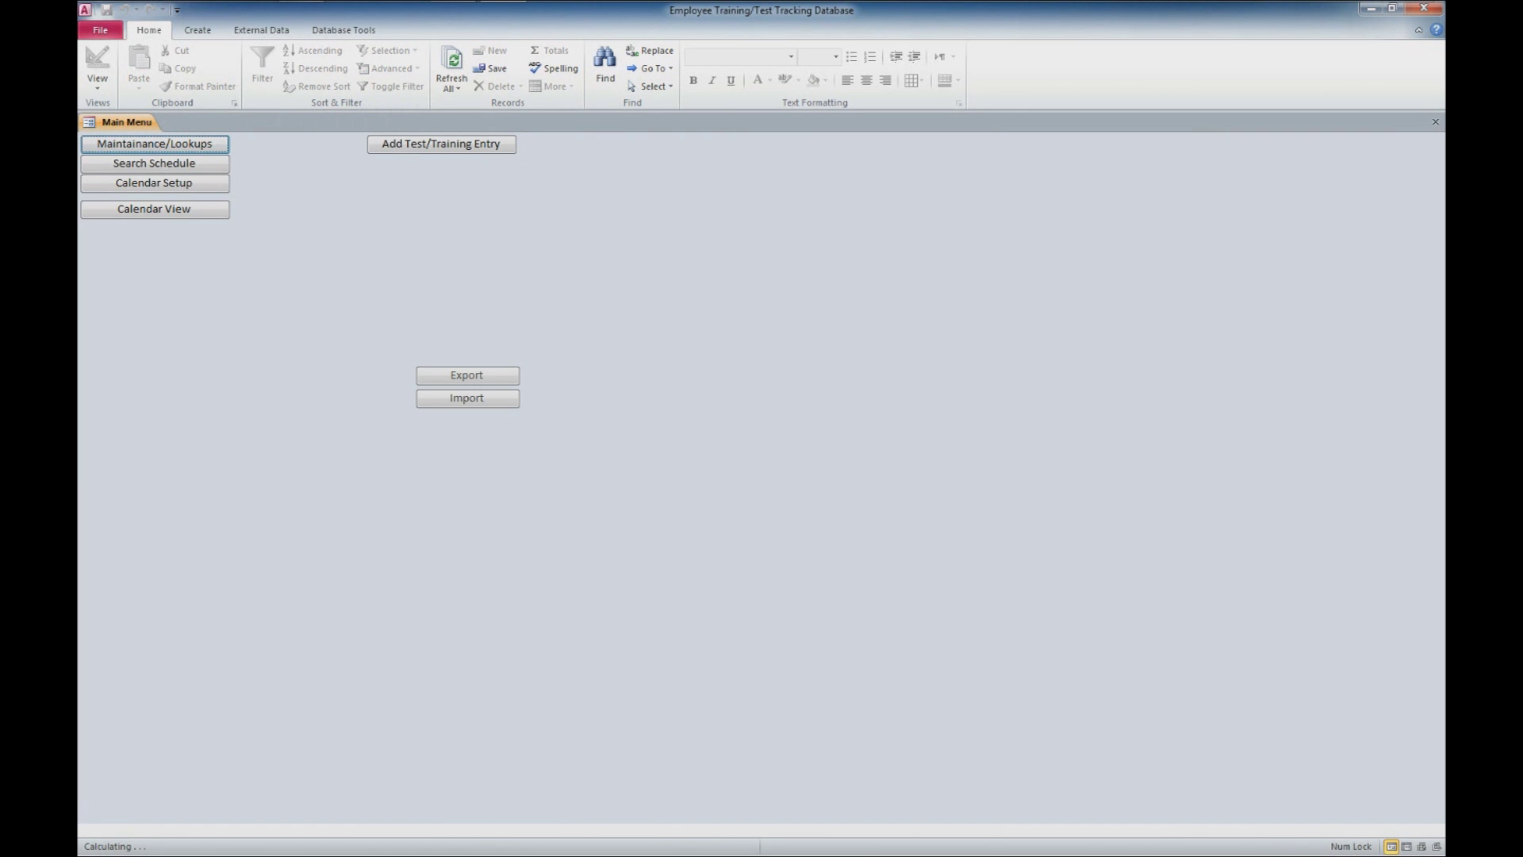
Review calendar General Setup options, leaving Sunday, Show full week and Landscape unchanged
left_click(154, 182)
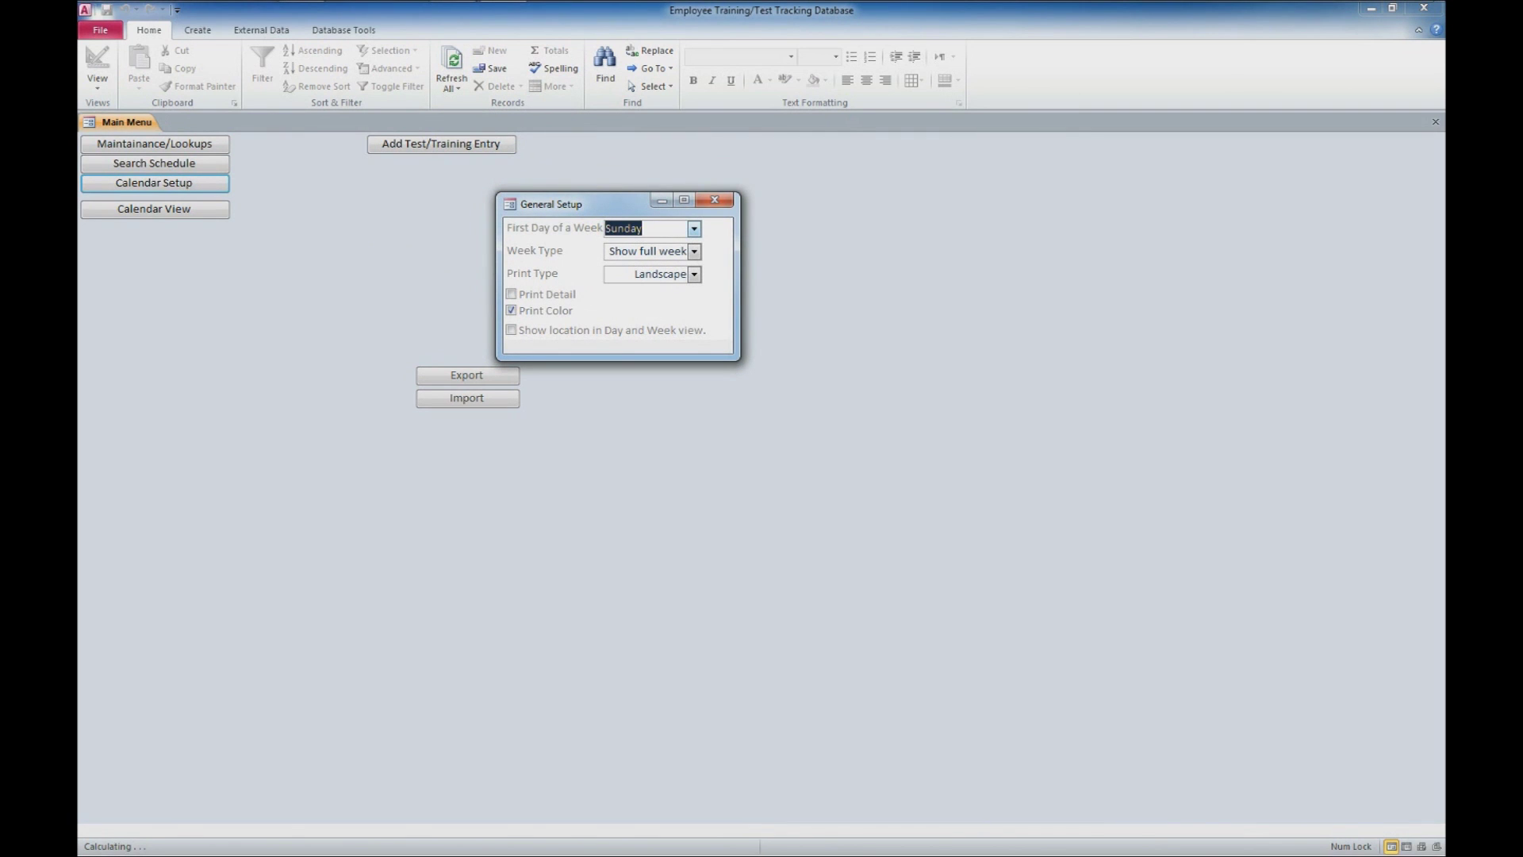
key("alt+Down")
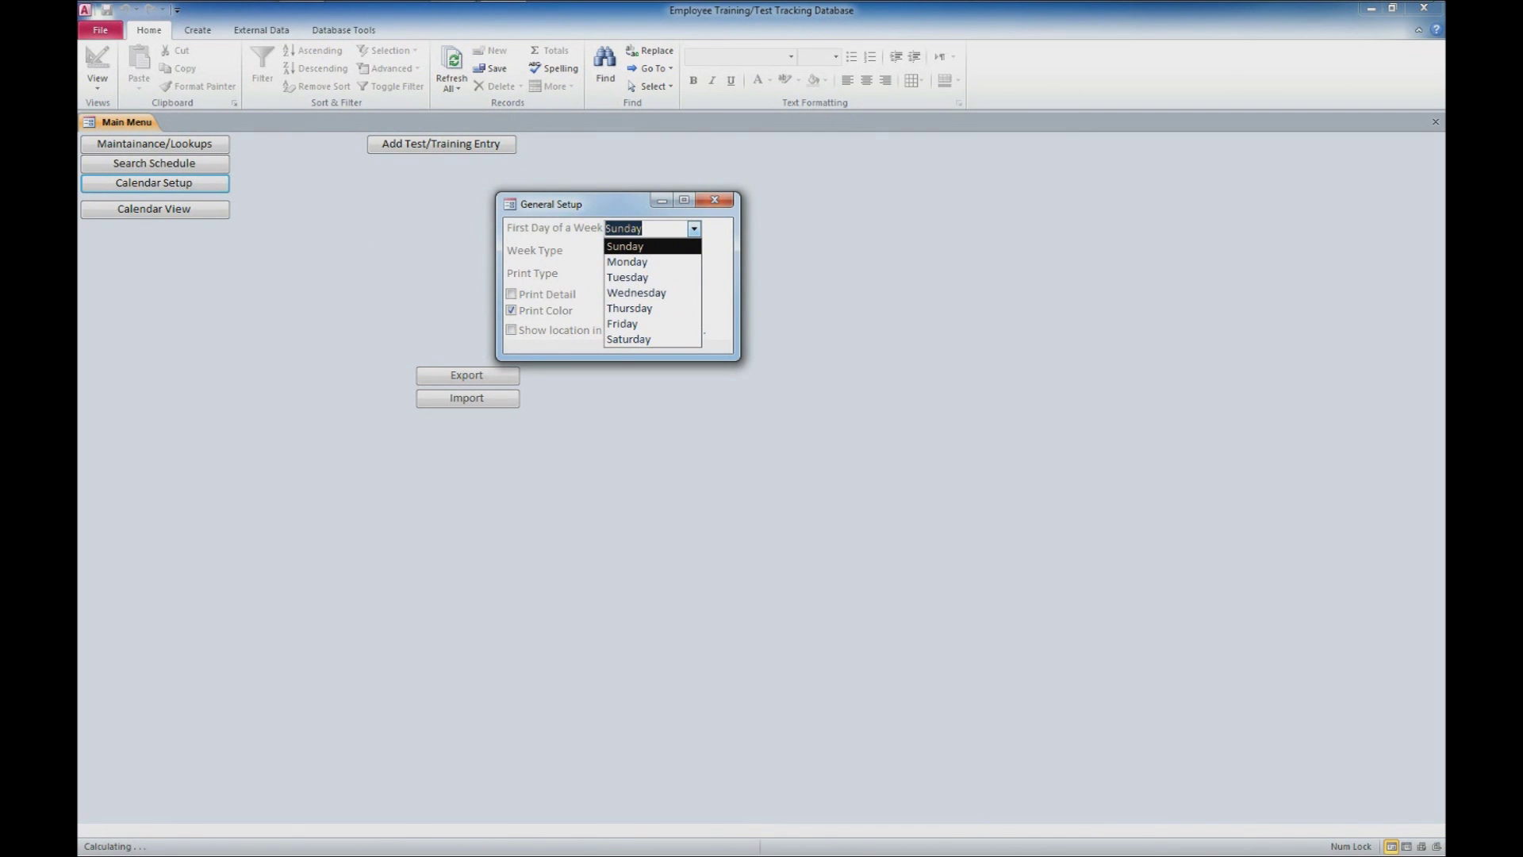
key("Escape")
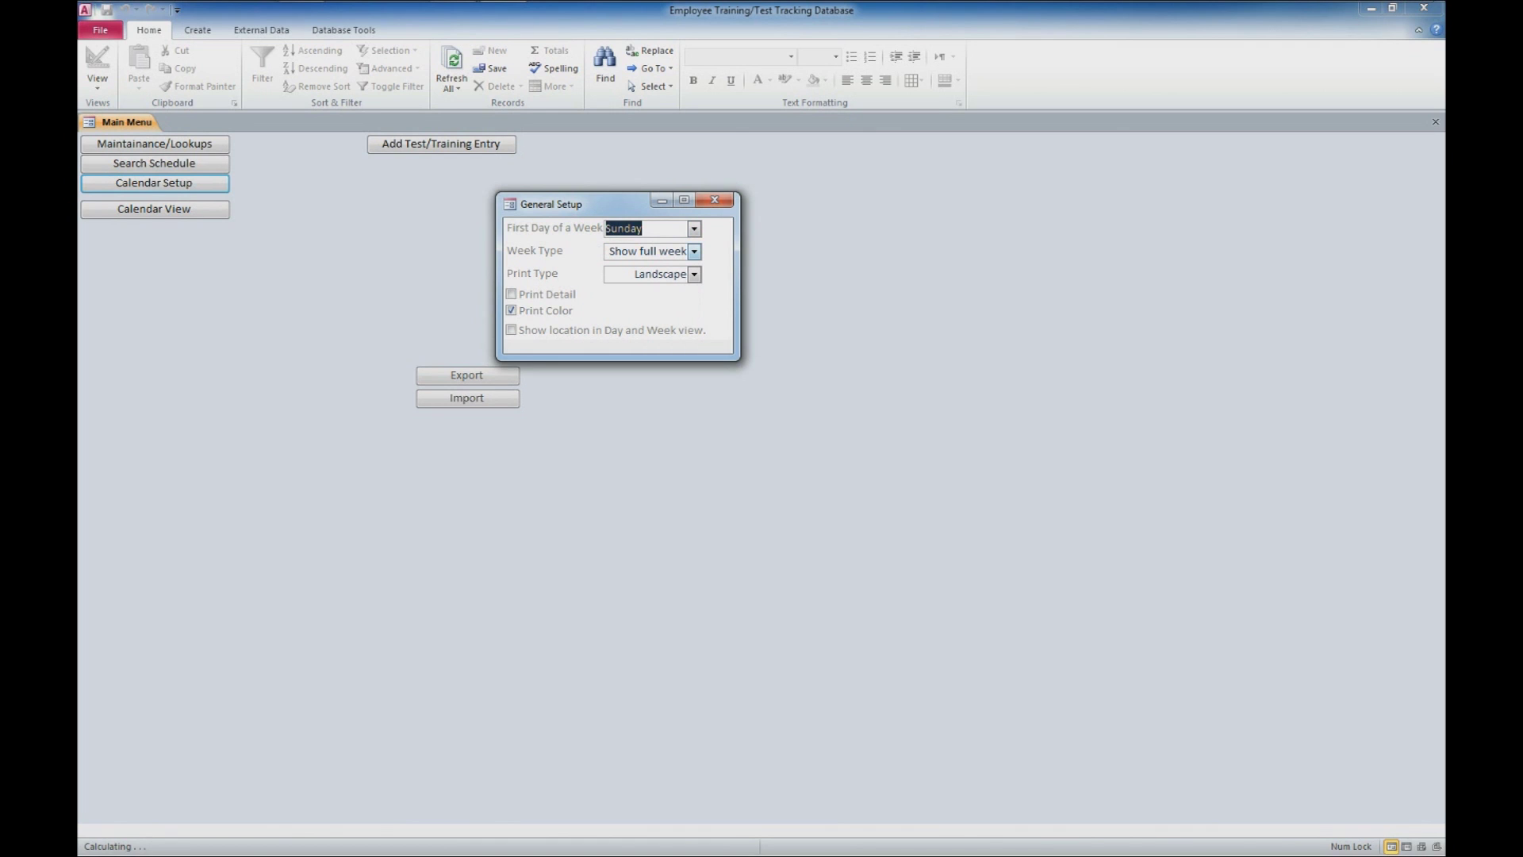
key("Tab")
key("alt+Down")
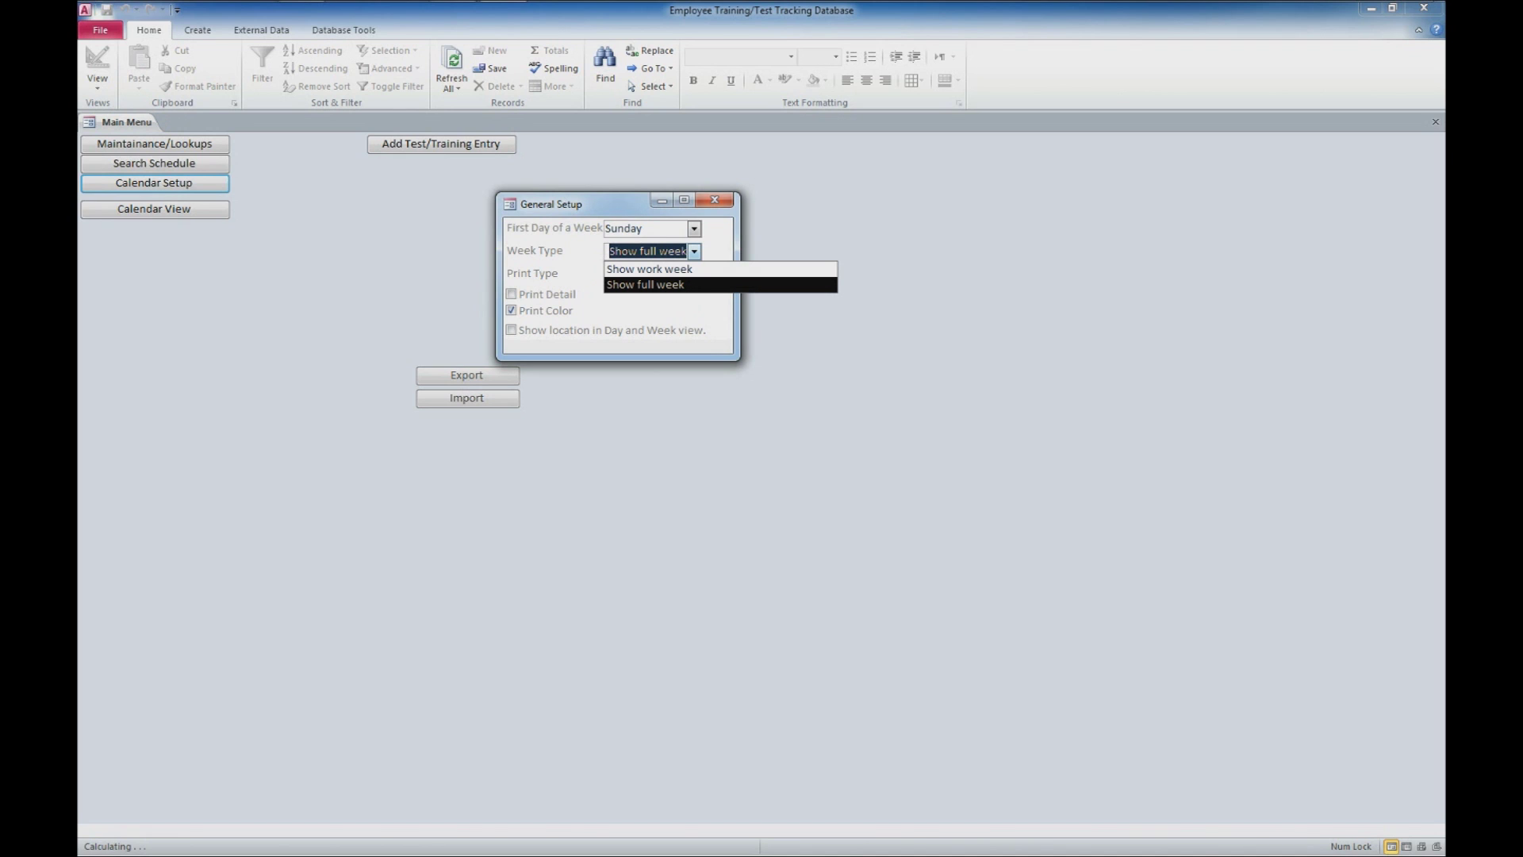
key("Escape")
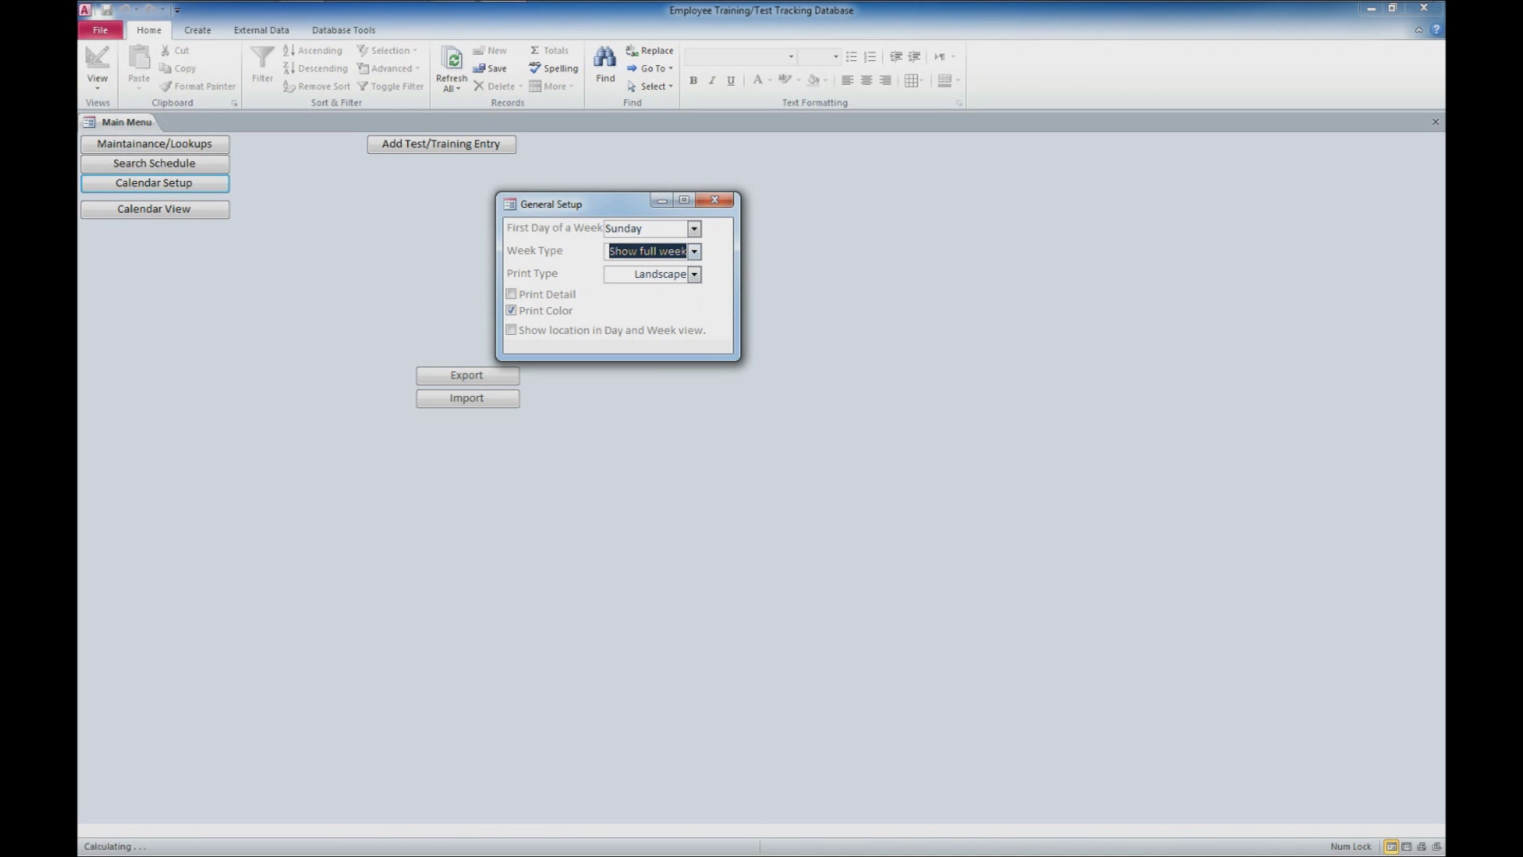
key("Tab")
key("alt+Down")
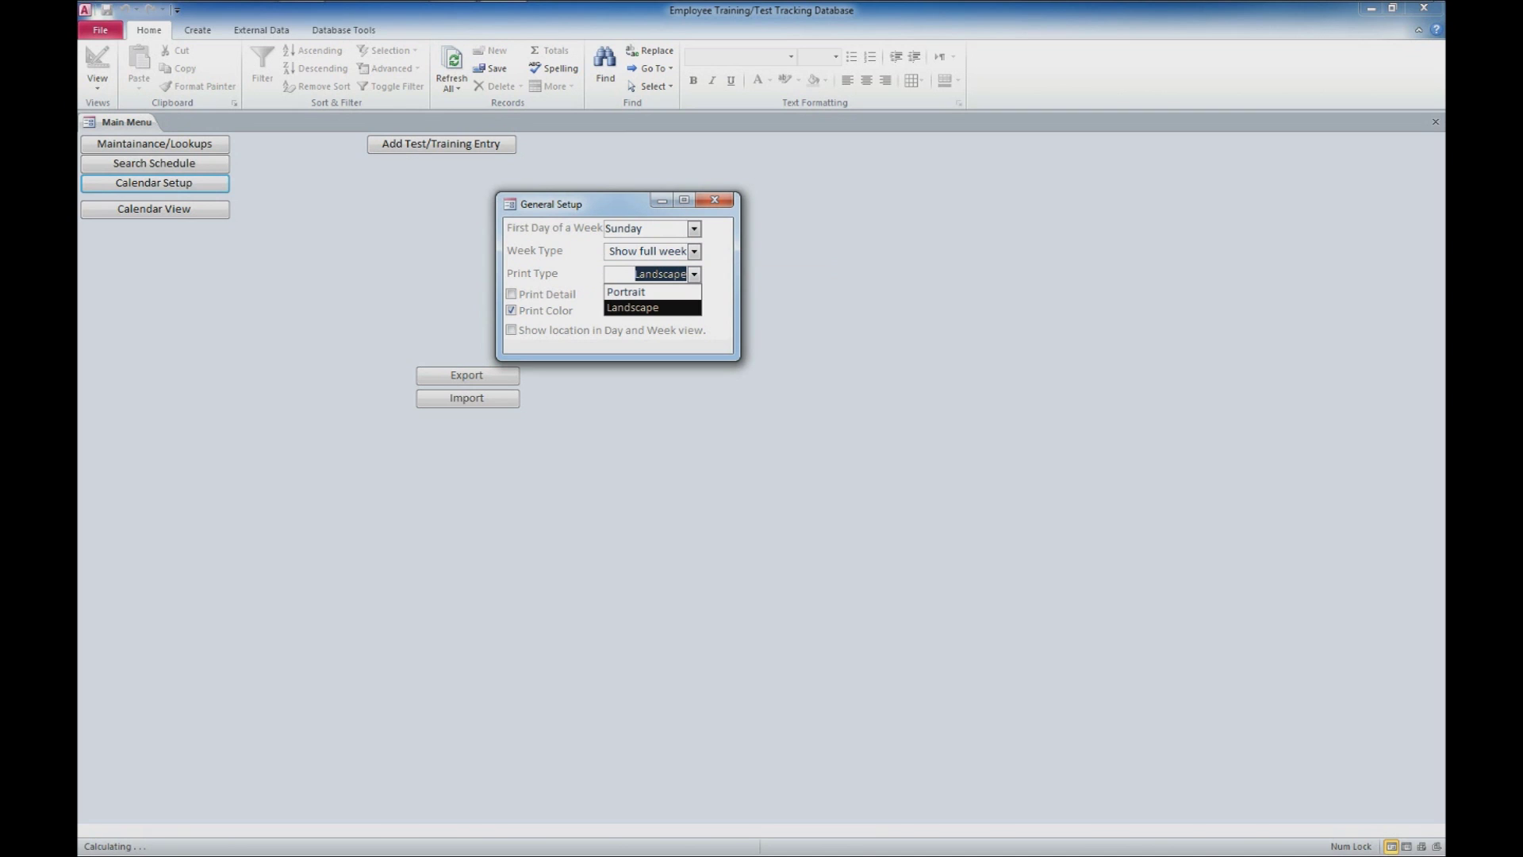
key("Up")
key("Escape")
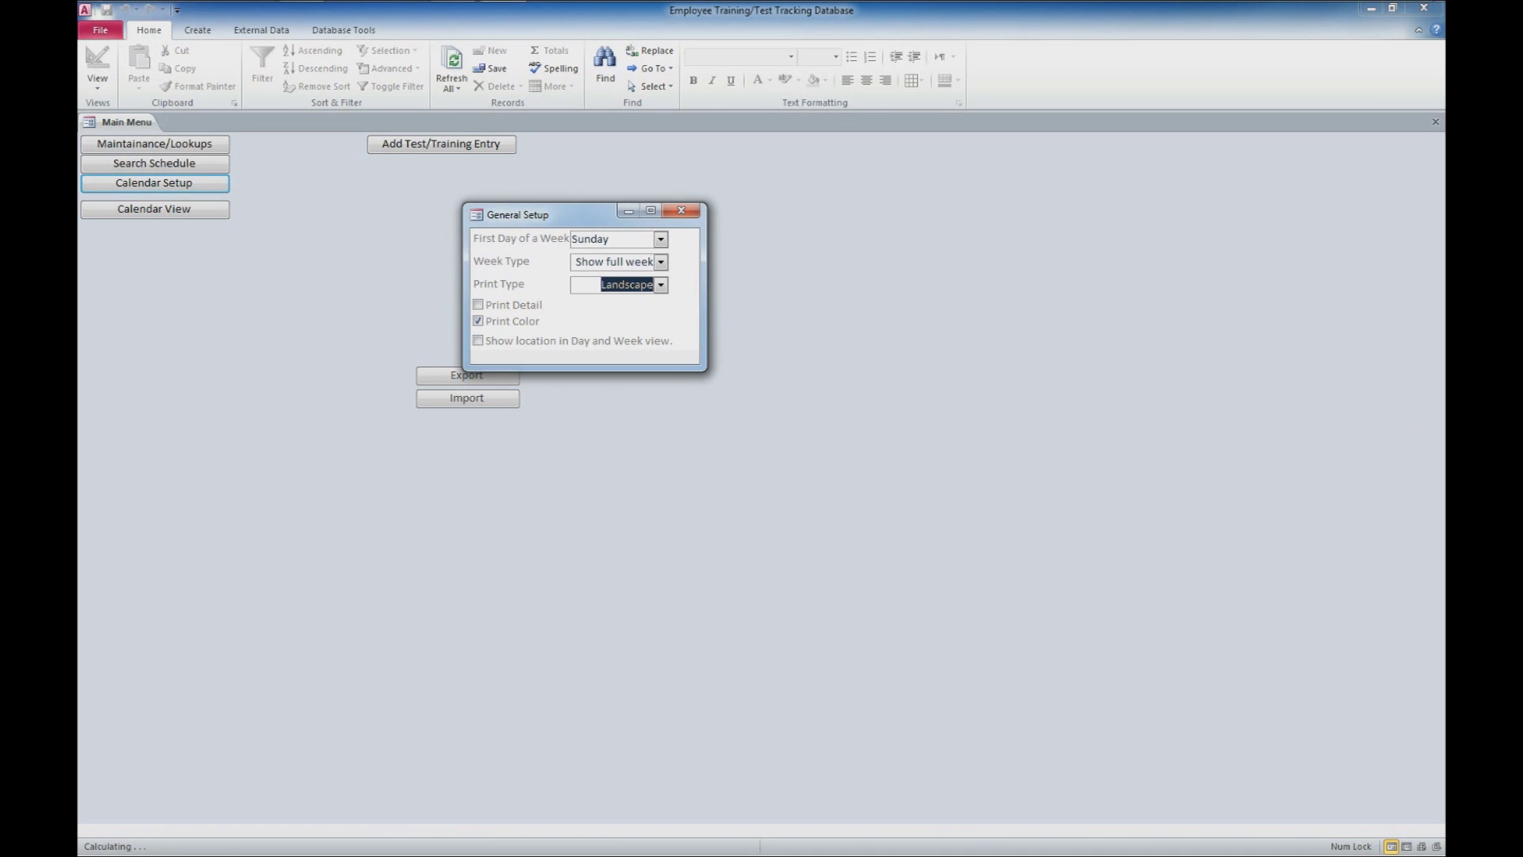
left_click(681, 210)
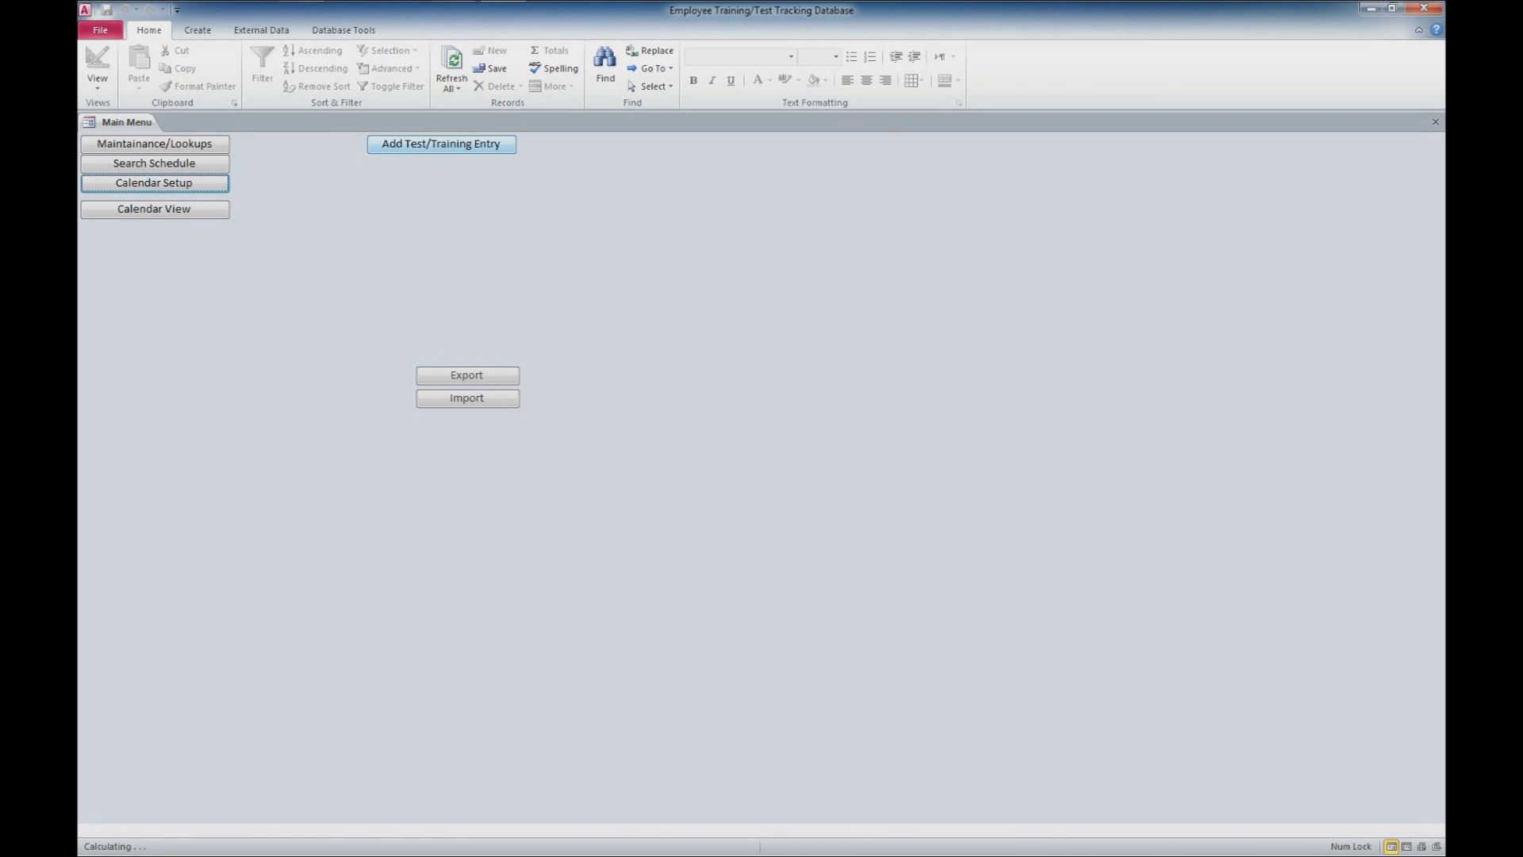
Start a new test/training entry for Person 1, Test 1 at Location 2
left_click(441, 144)
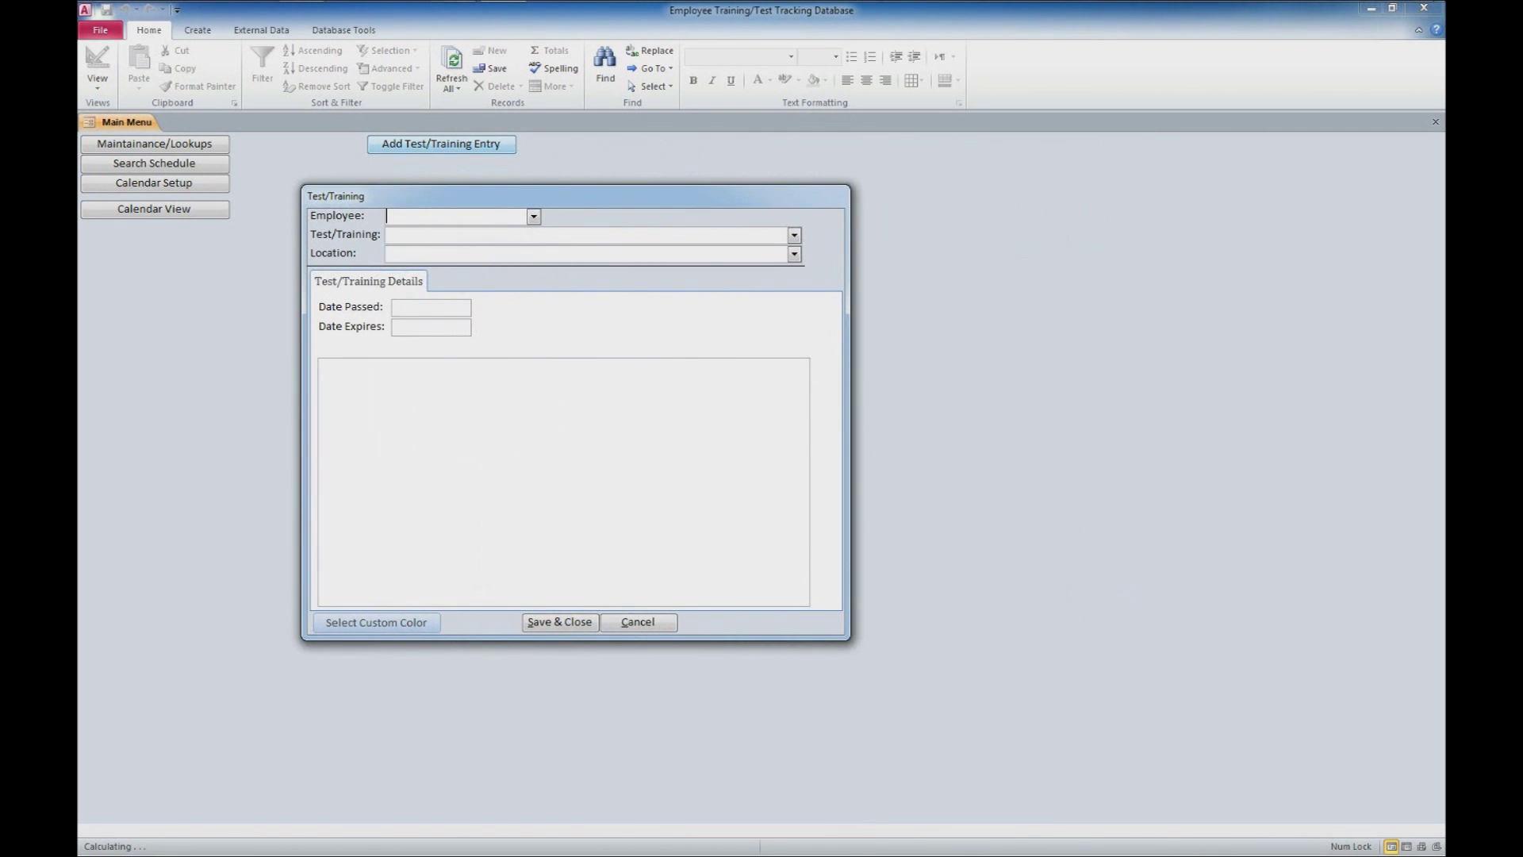
key("alt+Down")
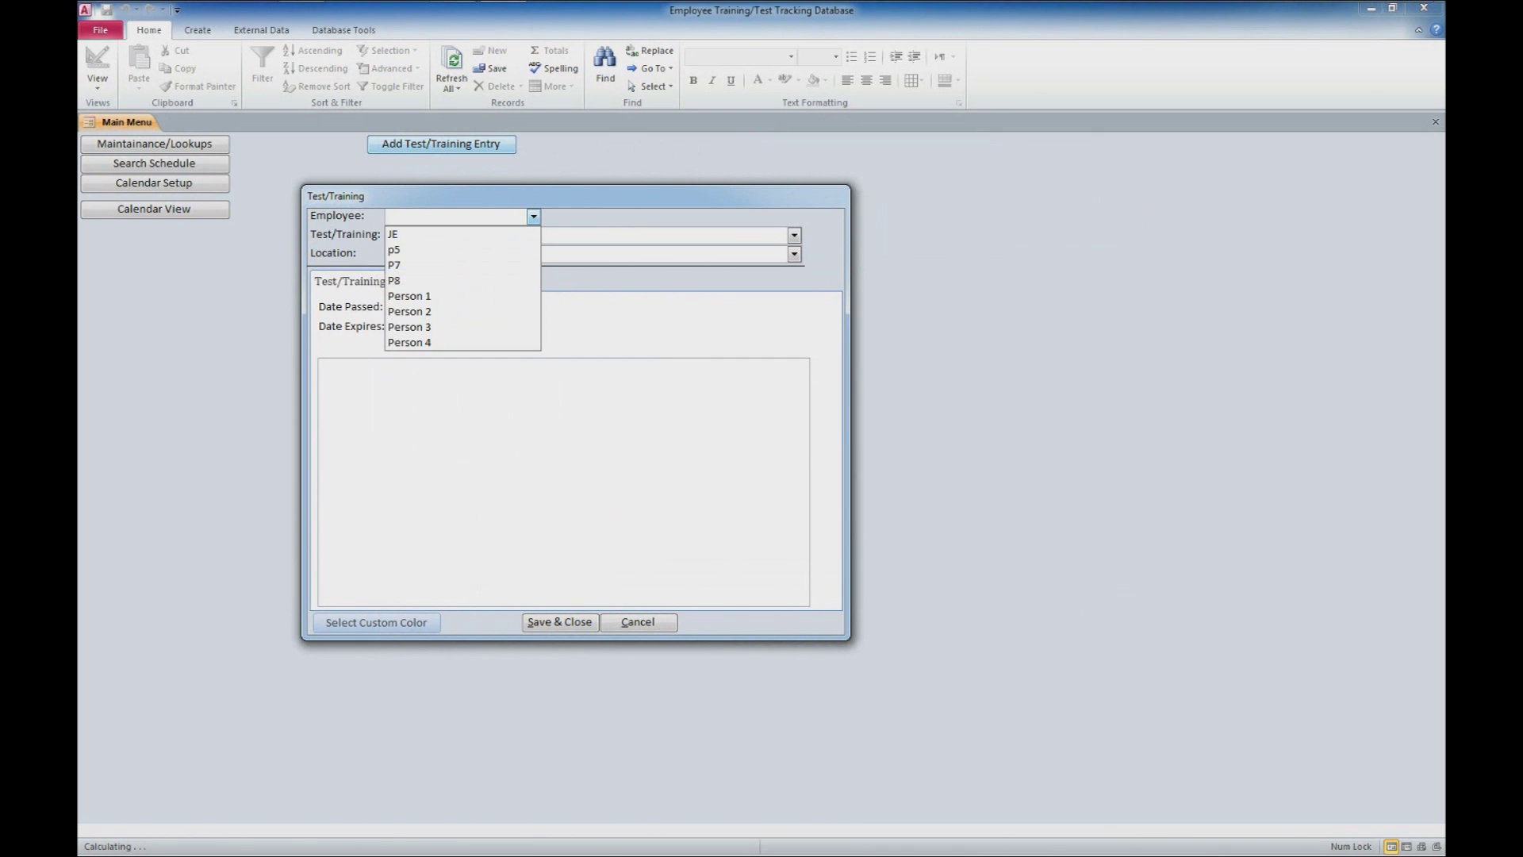
key("Down")
key("Down")
key("Down")
key("Down")
key("Down")
key("Return")
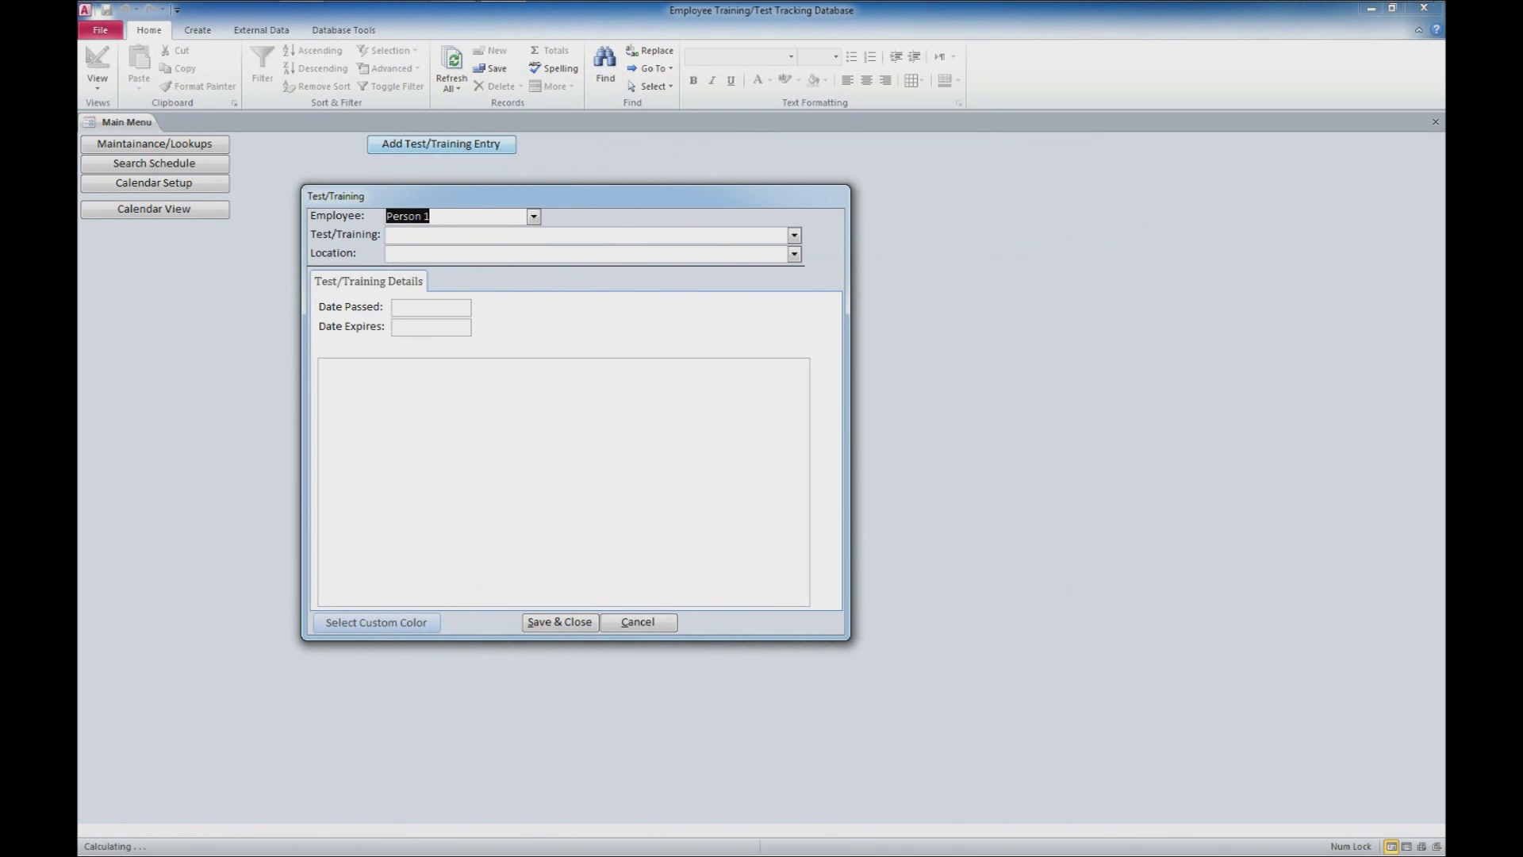
key("Tab")
key("alt+Down")
key("Down")
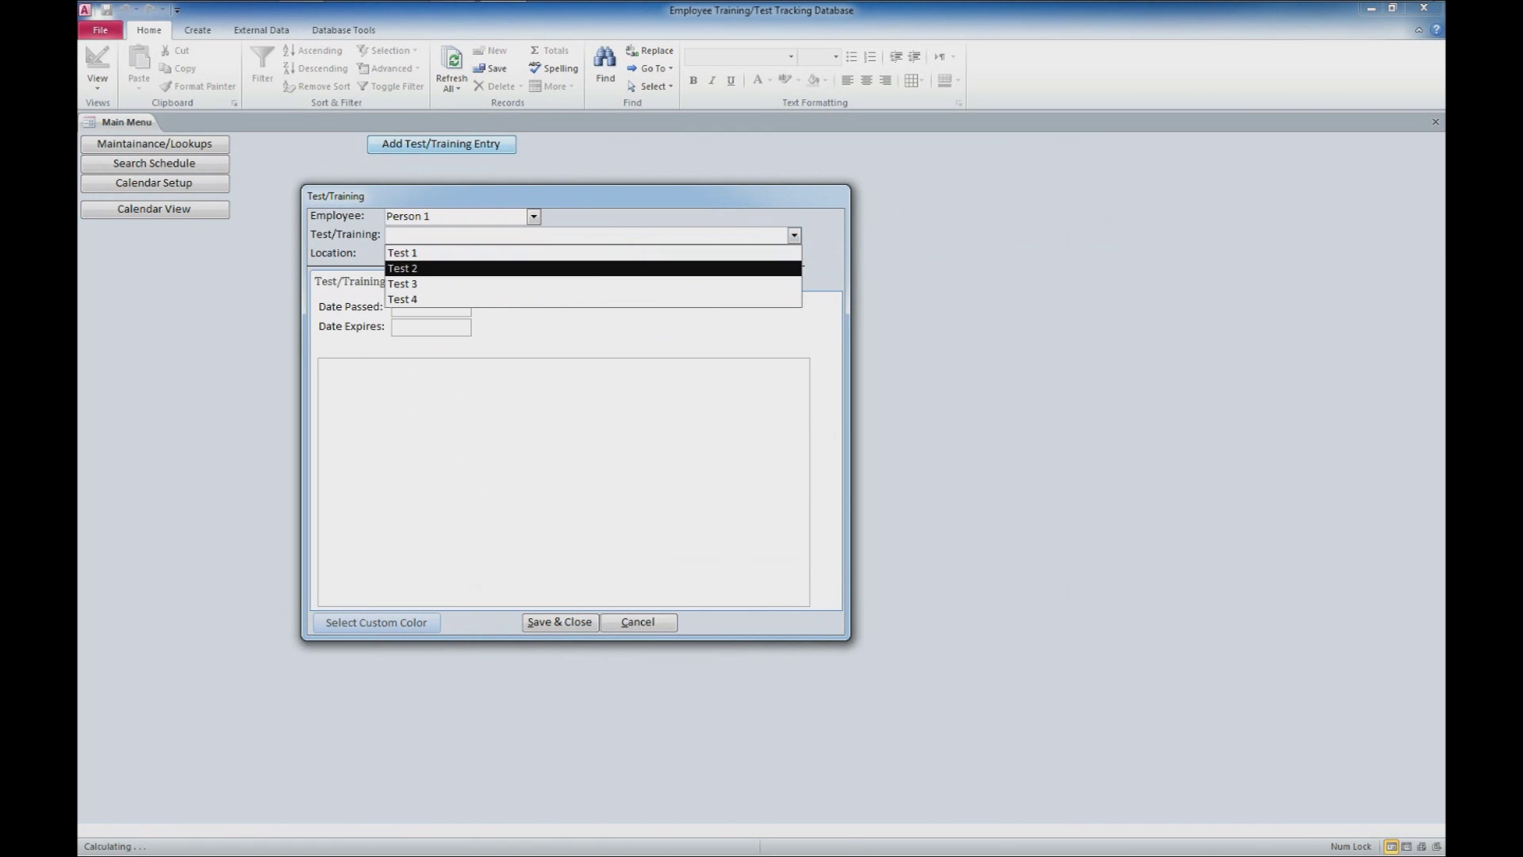
key("Up")
key("Return")
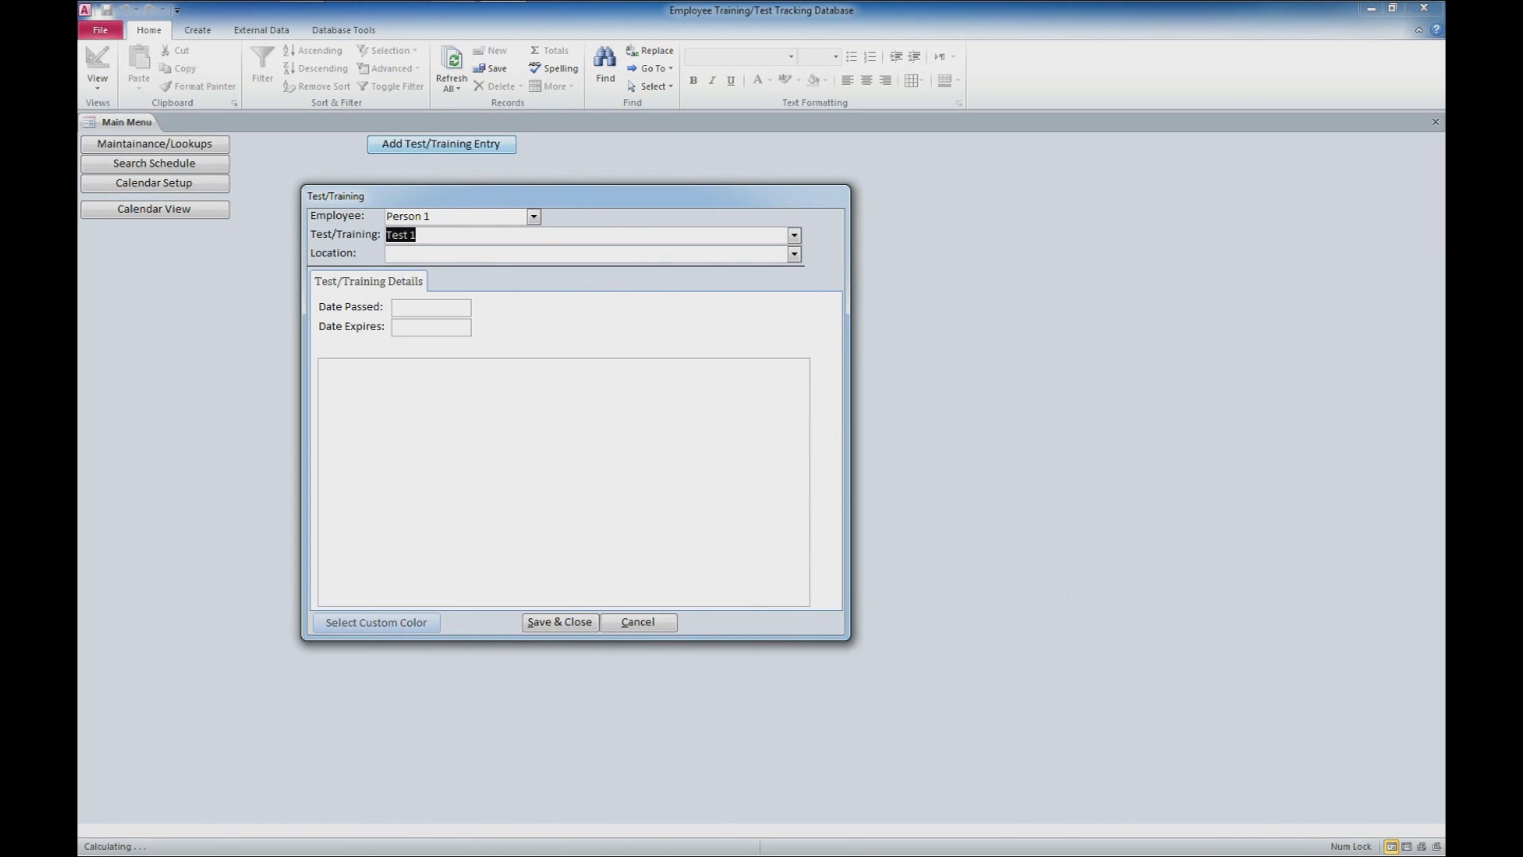
key("Tab")
key("alt+Down")
key("Down")
key("Down")
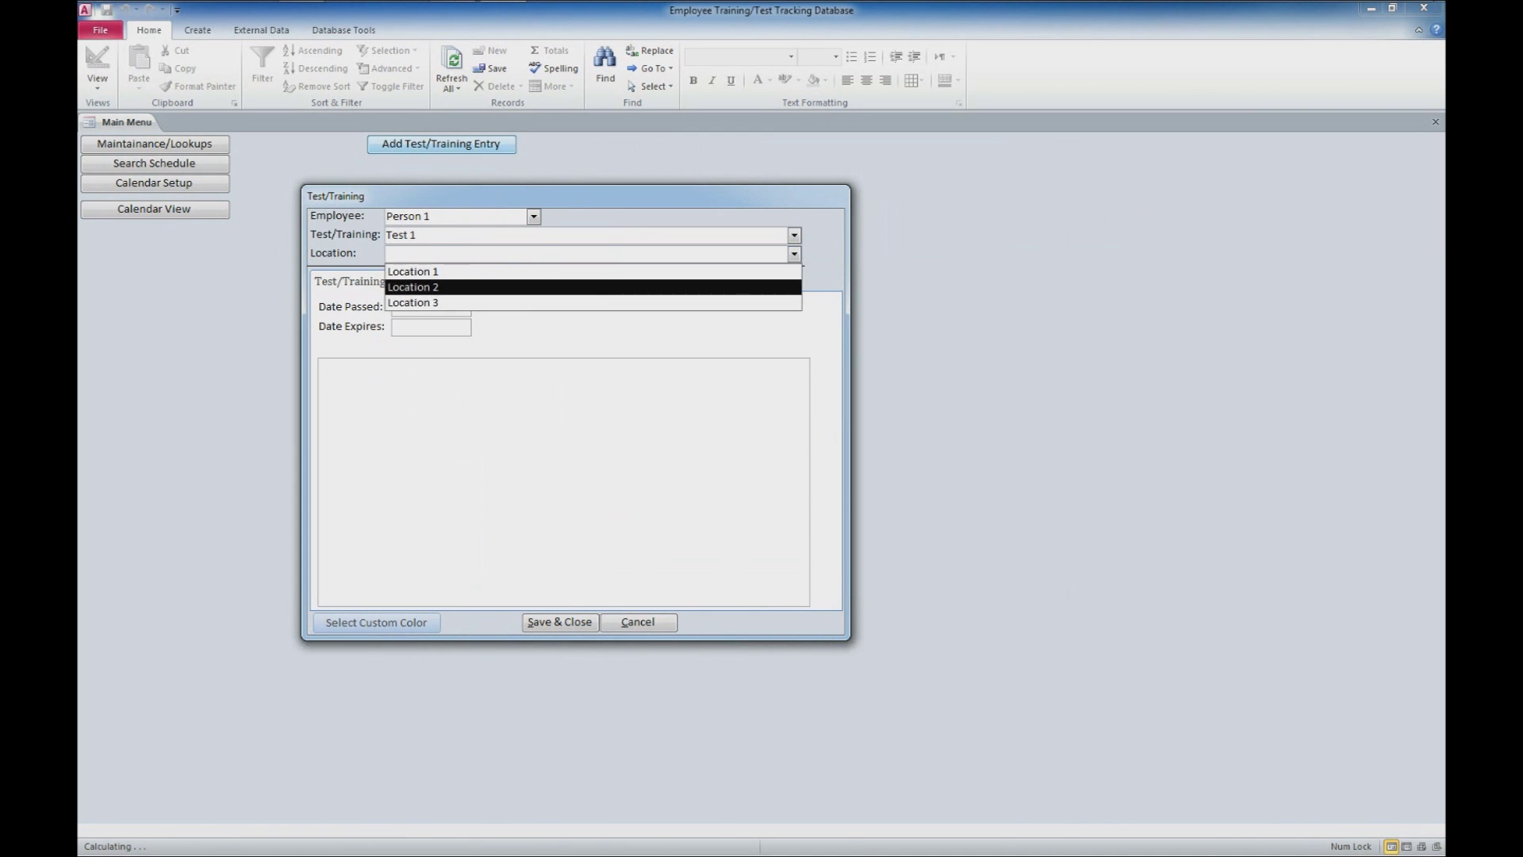
key("Return")
Set passed 1/1/2014, expiry 1/31/2014, note 'Monthly Training for Safety', and save
key("Tab")
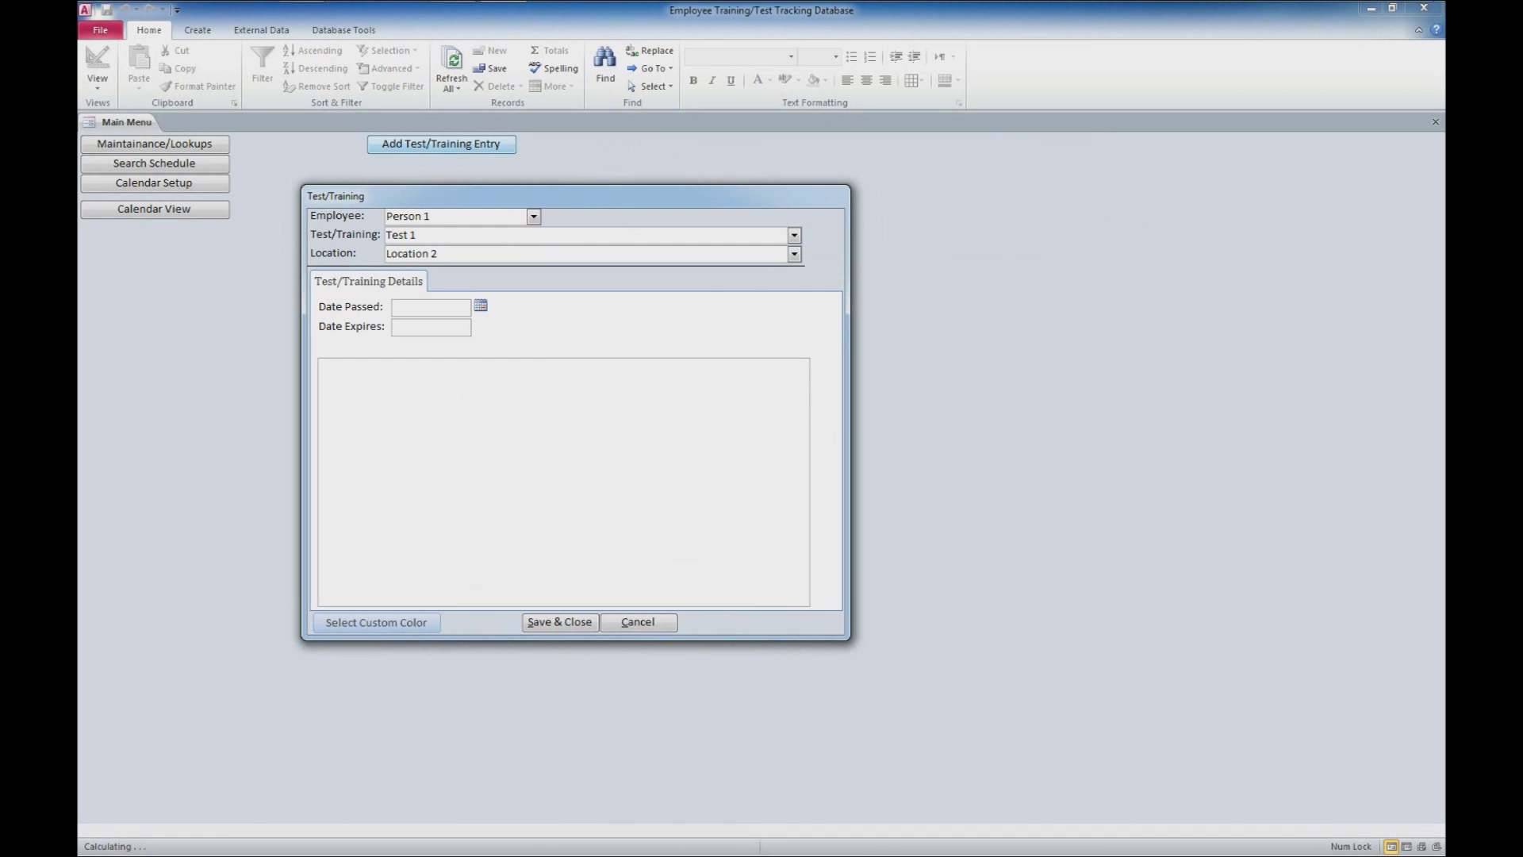
key("alt+Down")
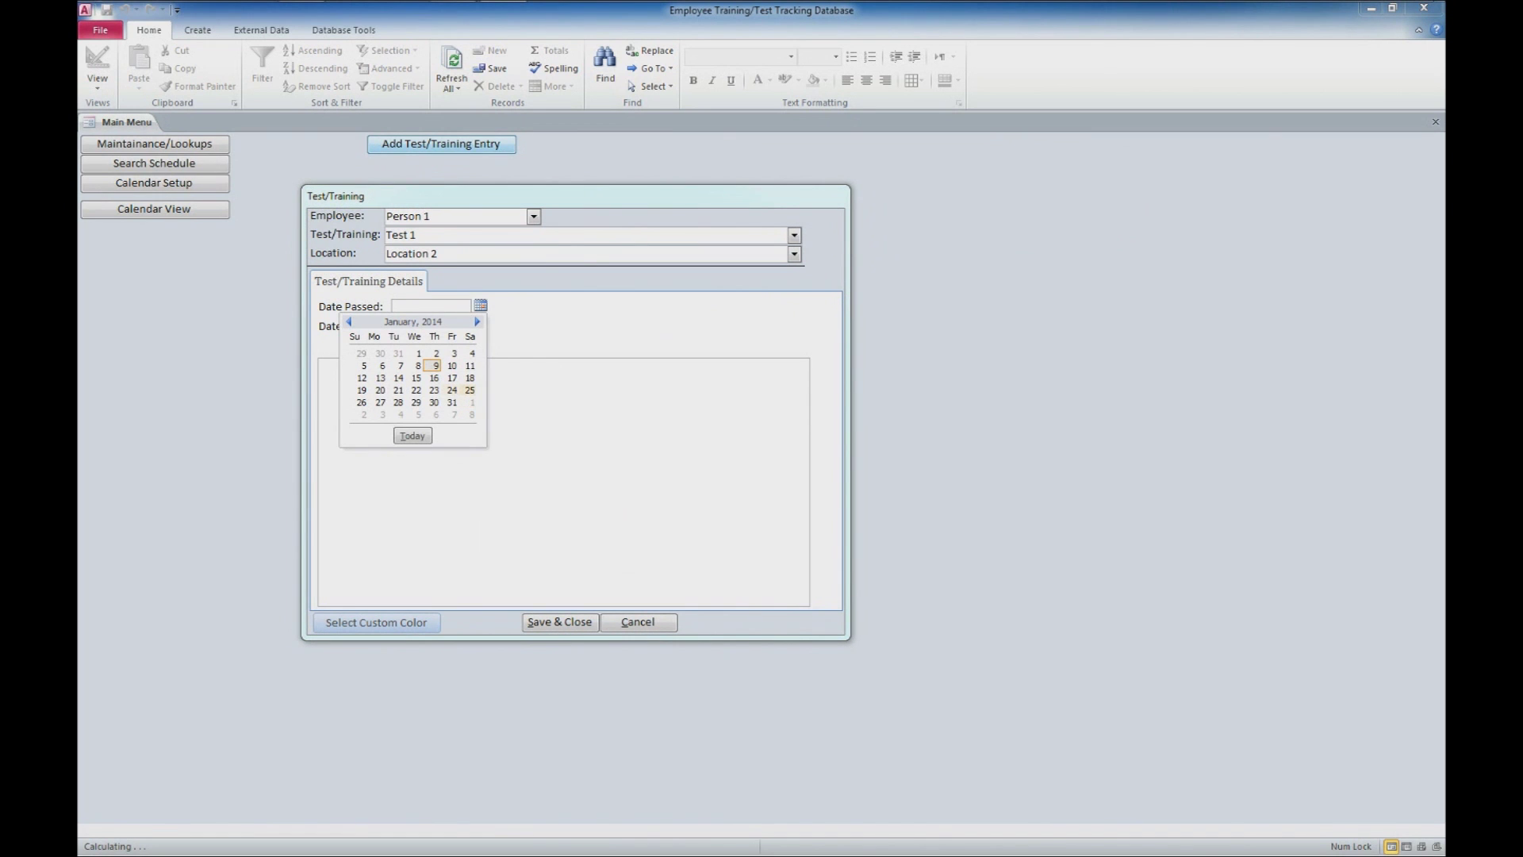
key("Return")
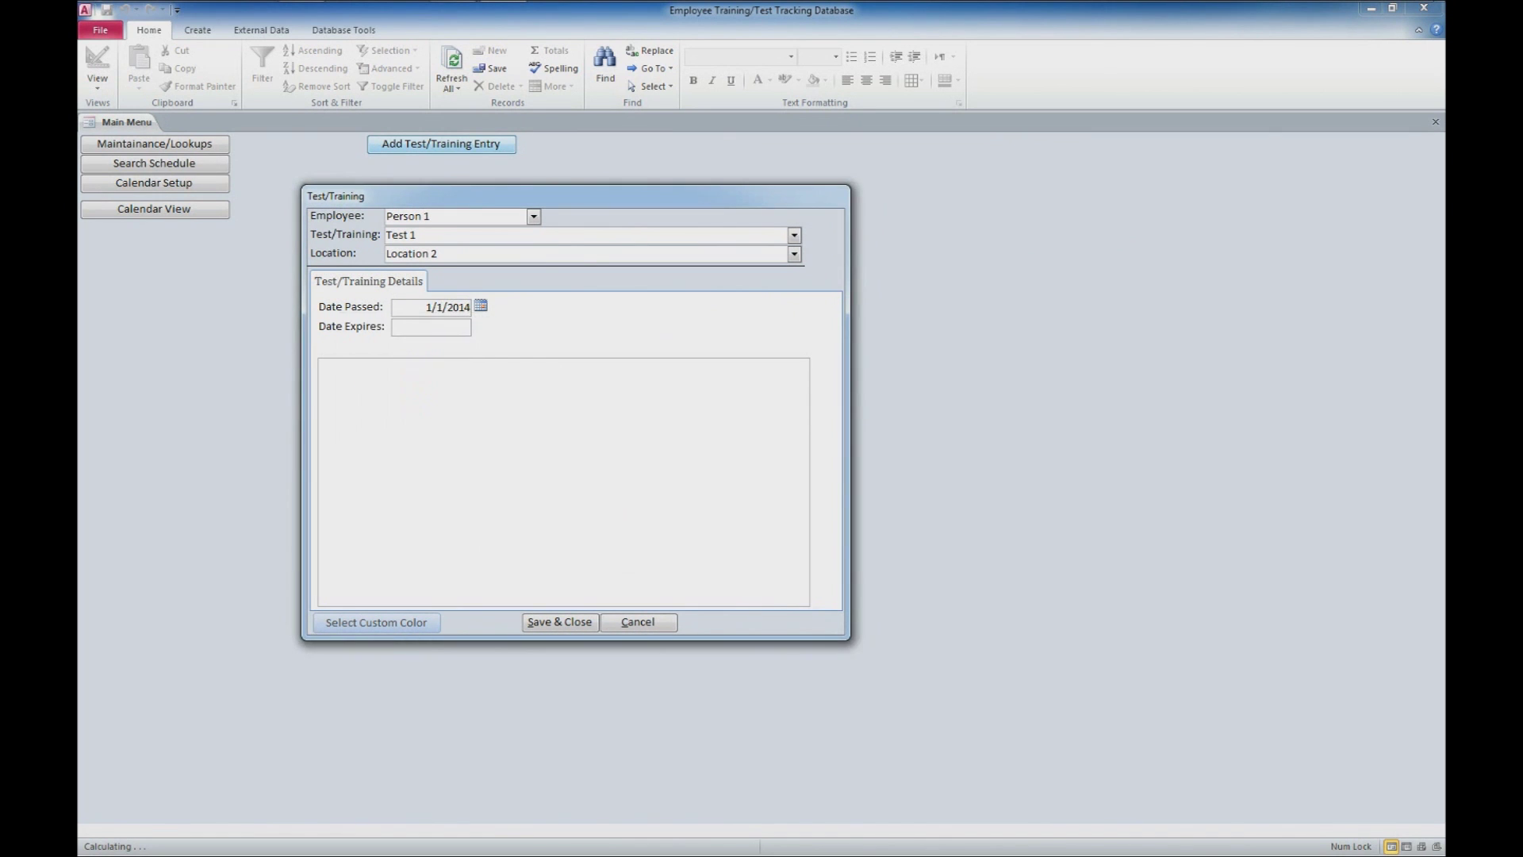
key("Tab")
key("alt+Down")
key("Down")
key("Left")
key("Down")
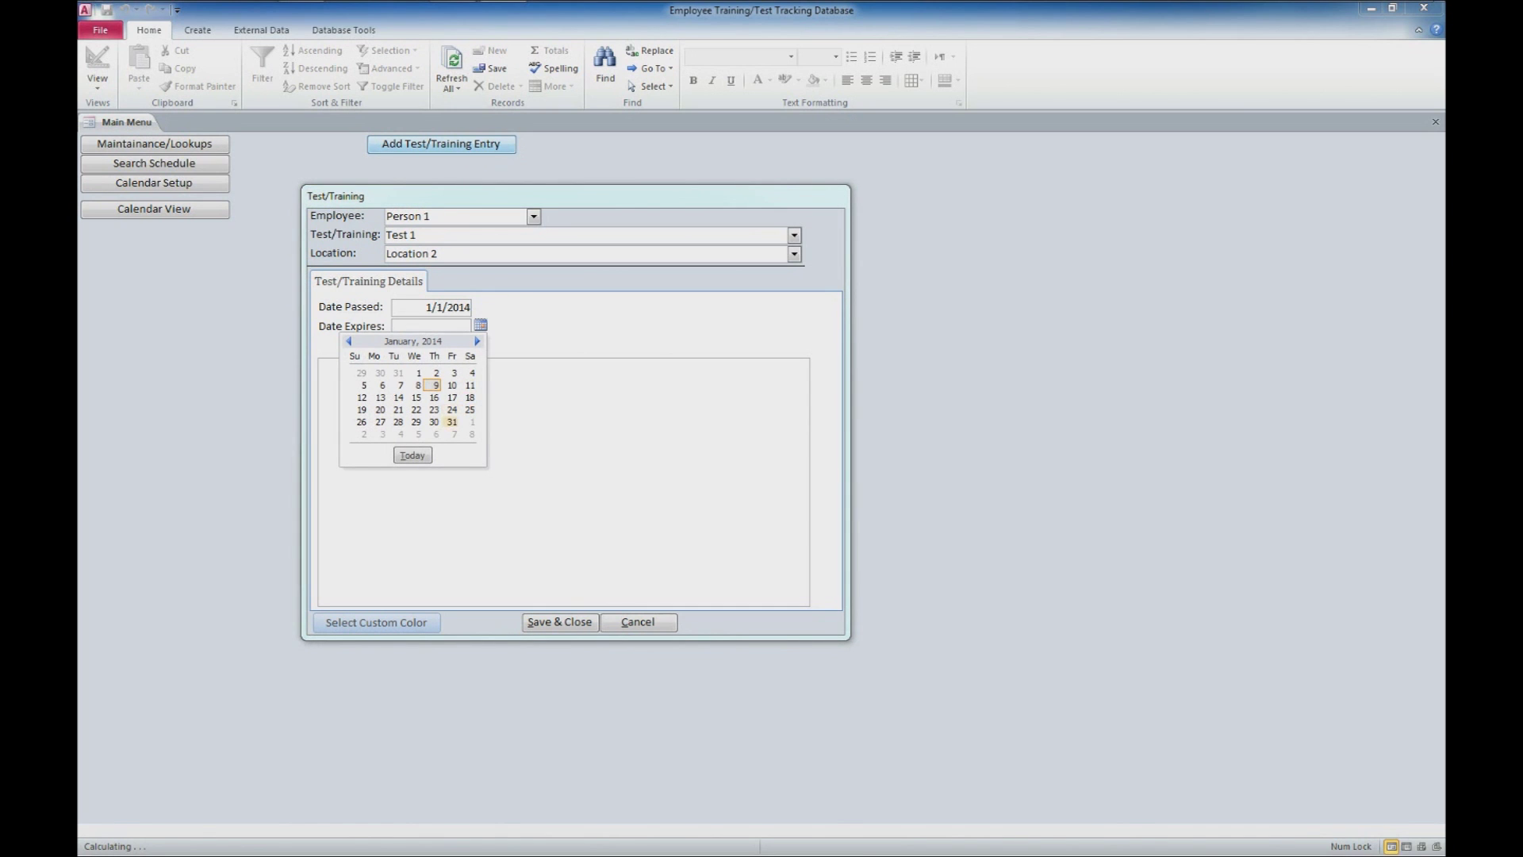
key("Return")
key("Tab")
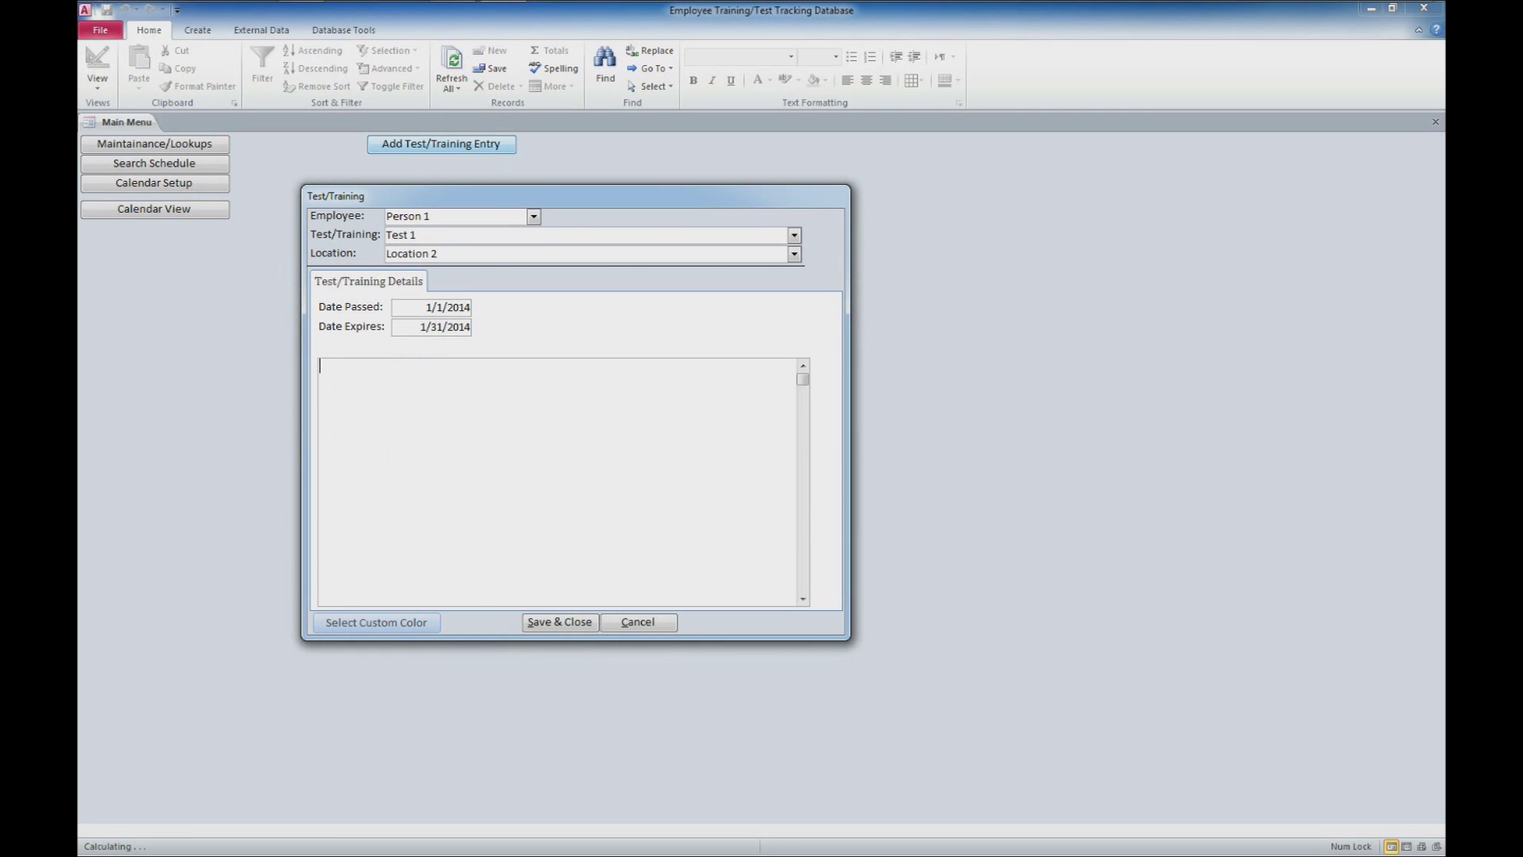
type("Monthly Training for Safety")
key("alt+s")
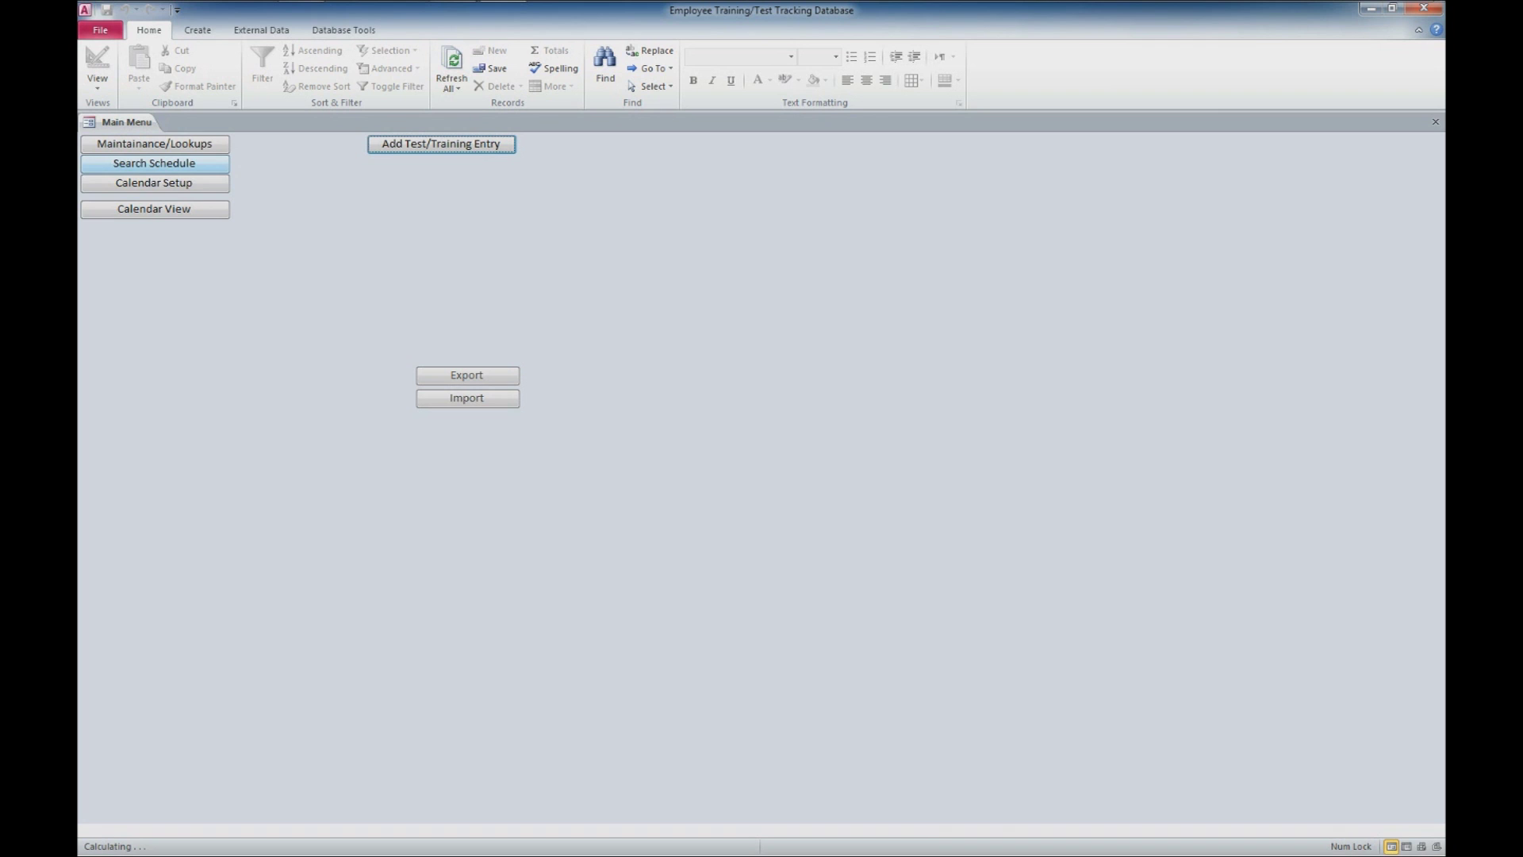
left_click(154, 162)
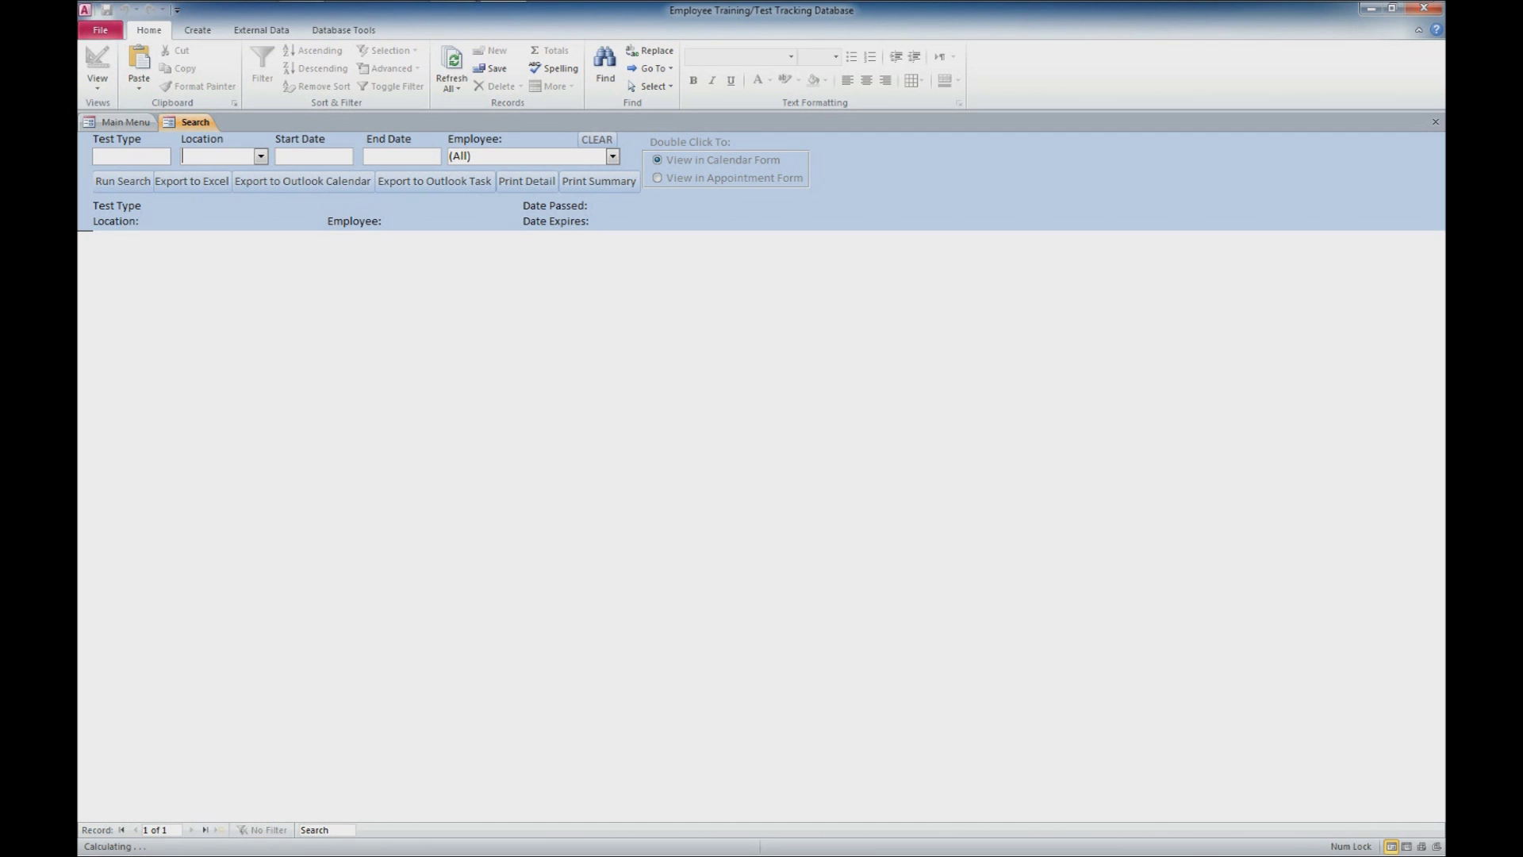
left_click(122, 180)
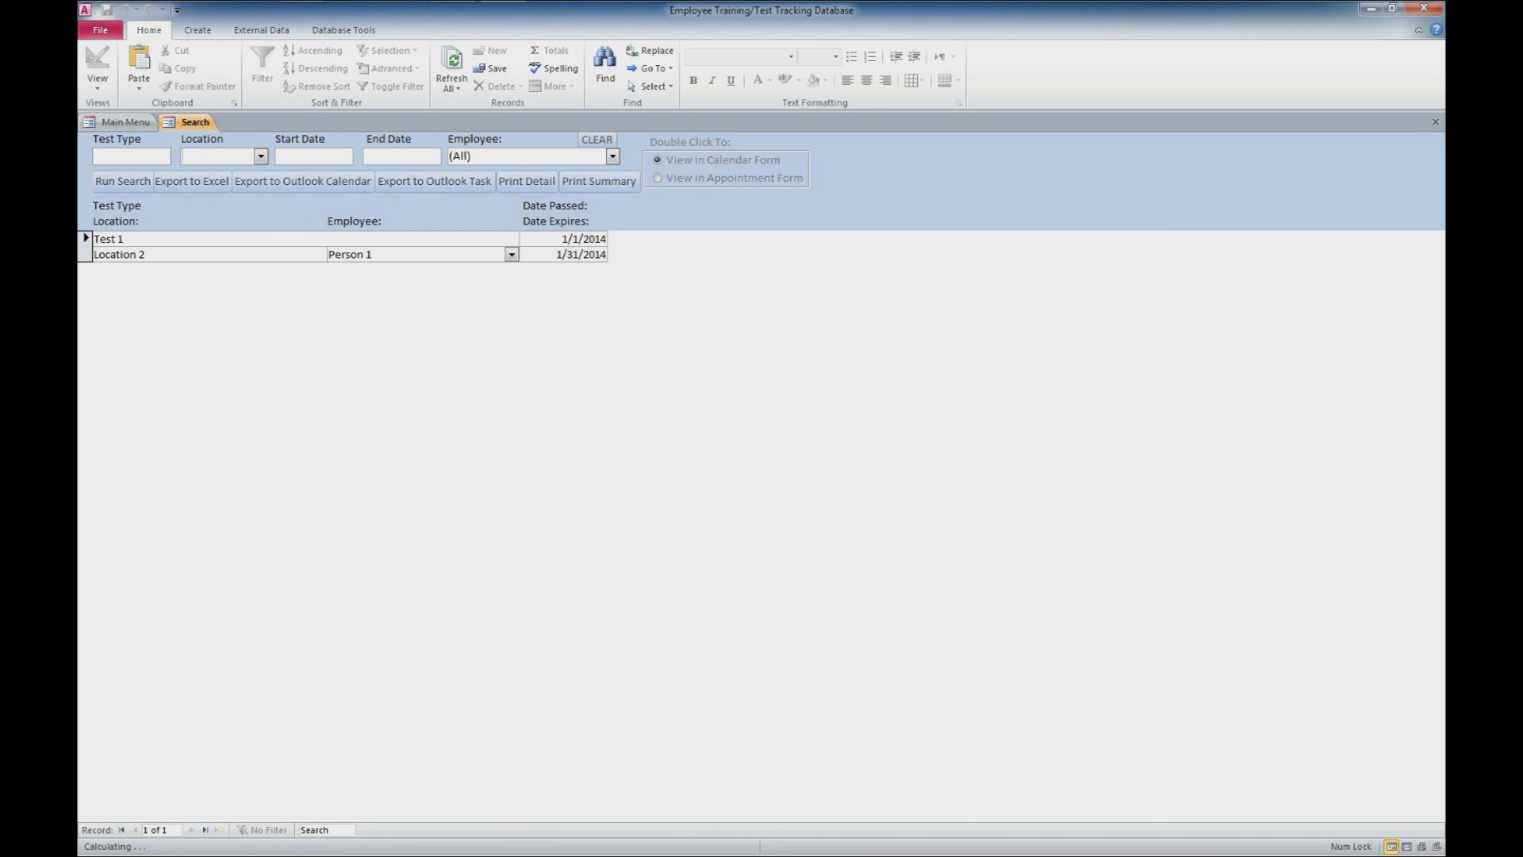
left_click(1435, 121)
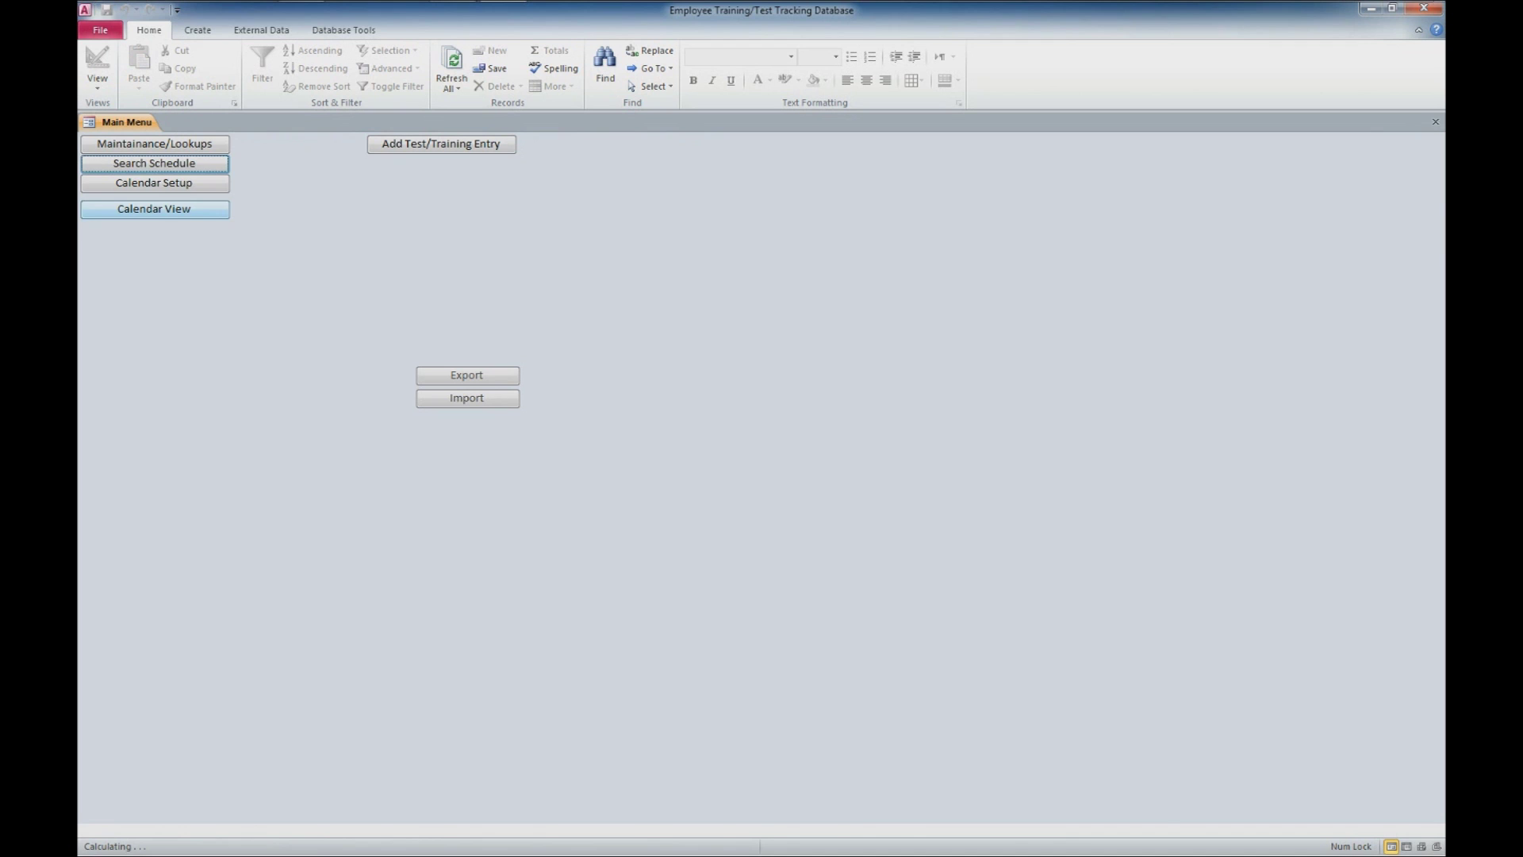
left_click(154, 209)
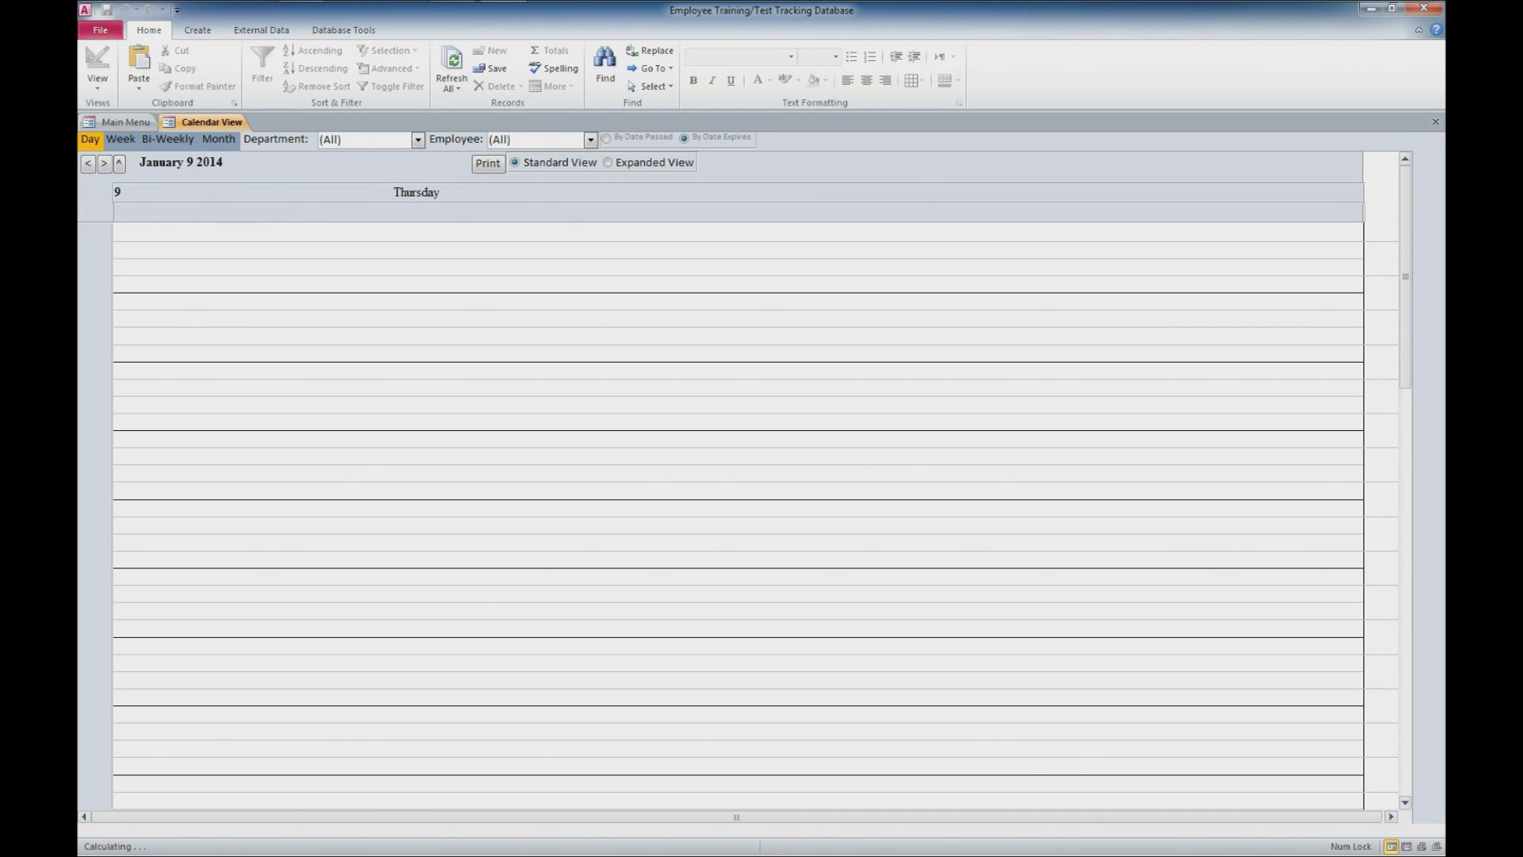
left_click(418, 140)
left_click(333, 153)
left_click(590, 139)
key("Return")
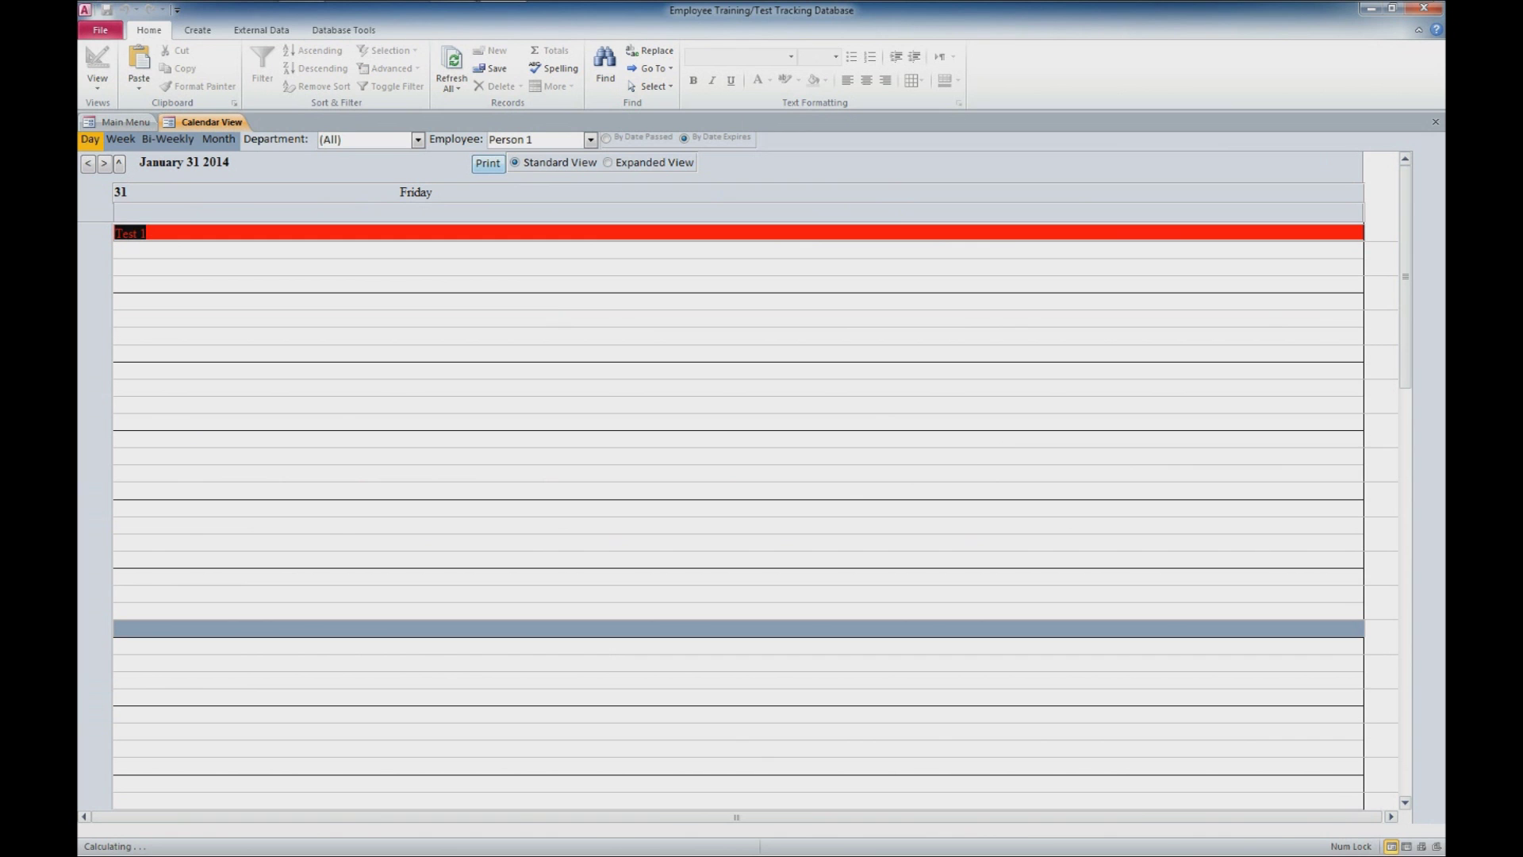
key("Tab")
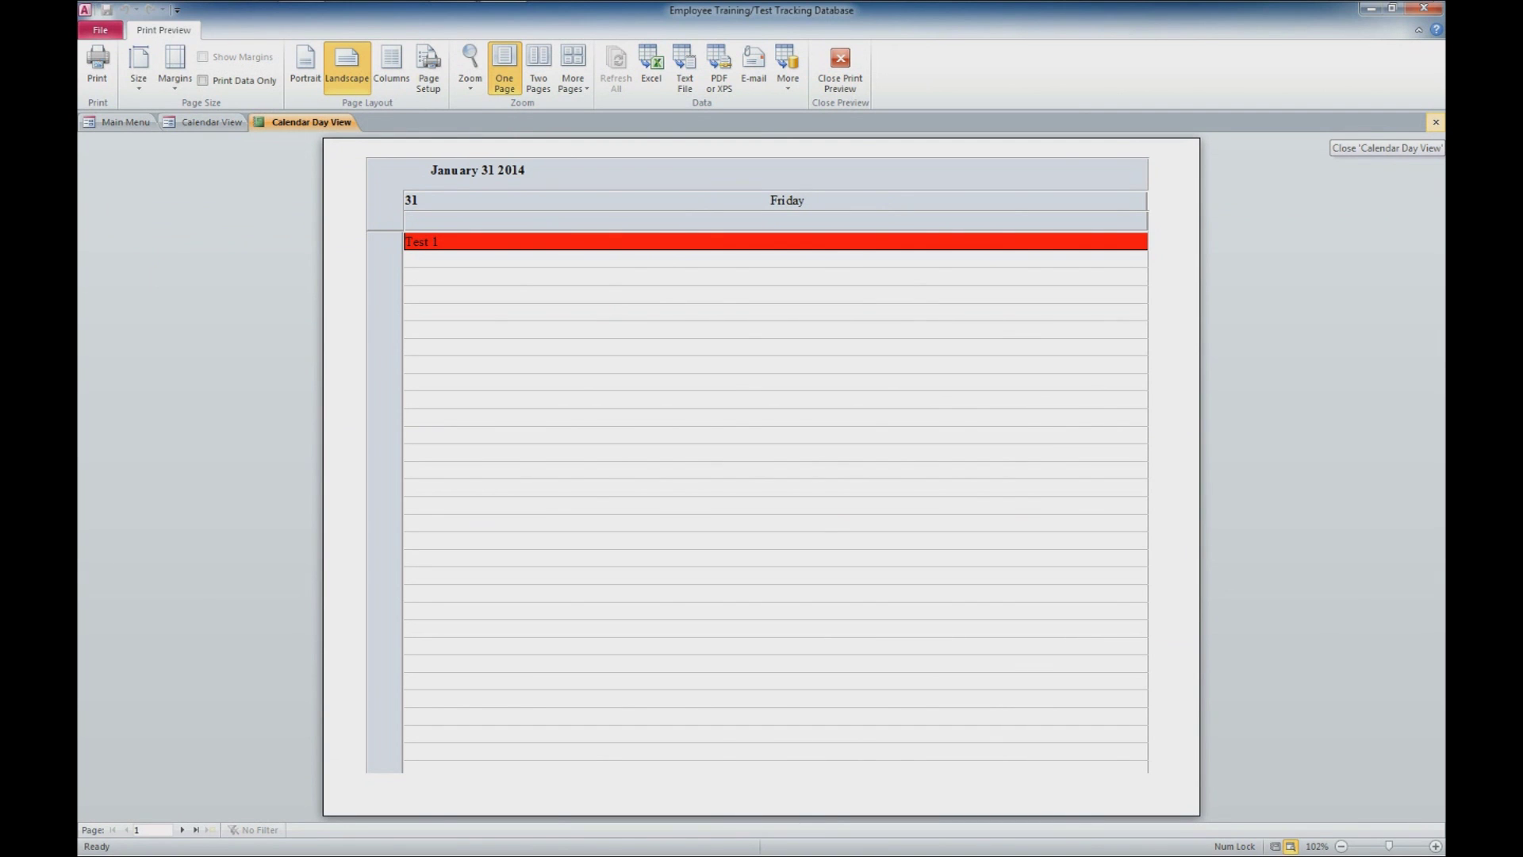
left_click(1436, 121)
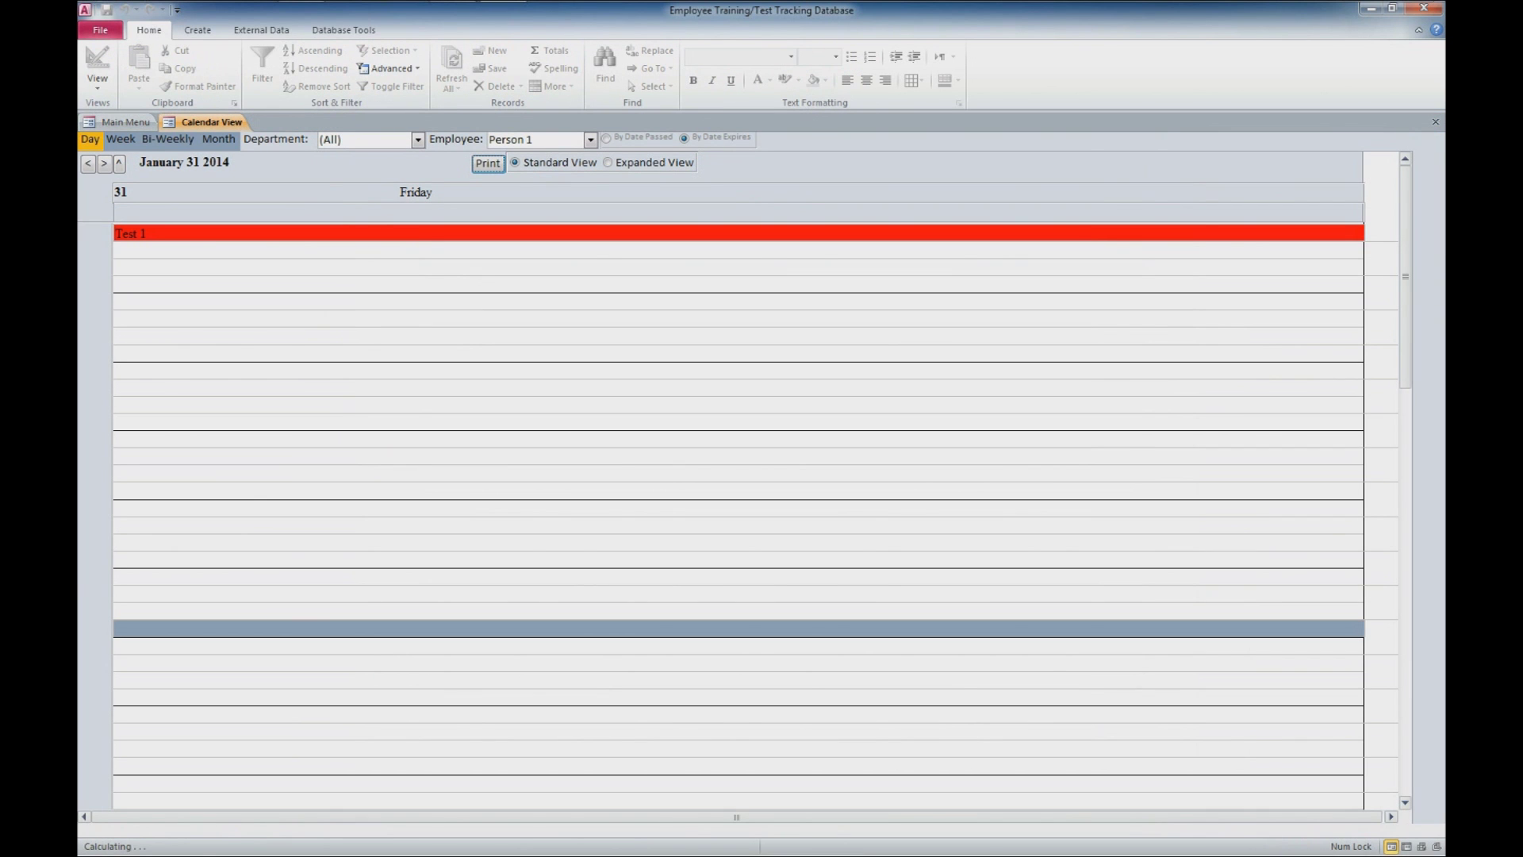
left_click(1435, 121)
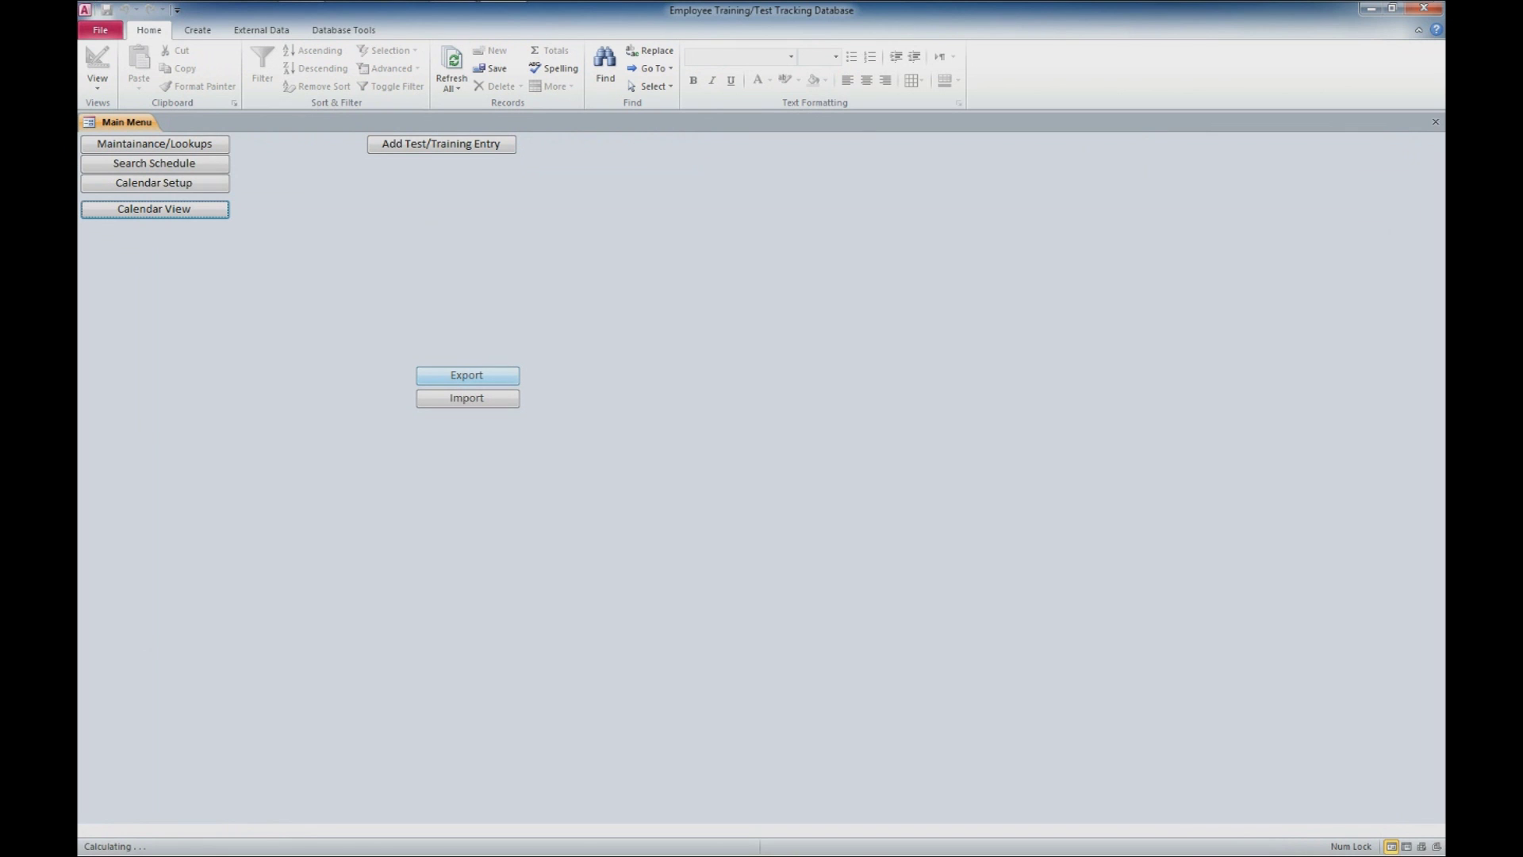
left_click(466, 375)
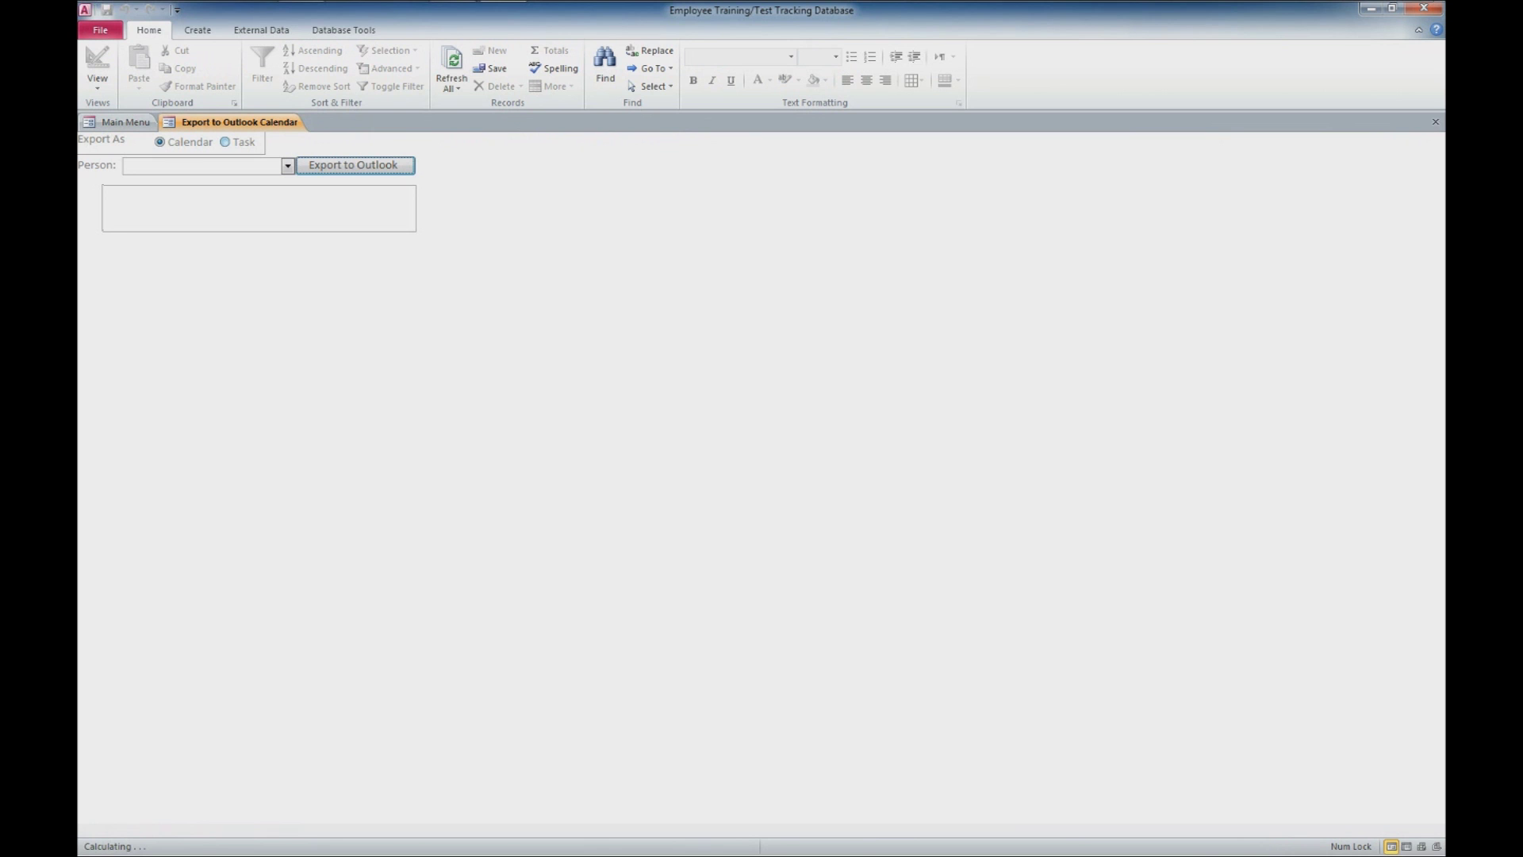
left_click(1434, 122)
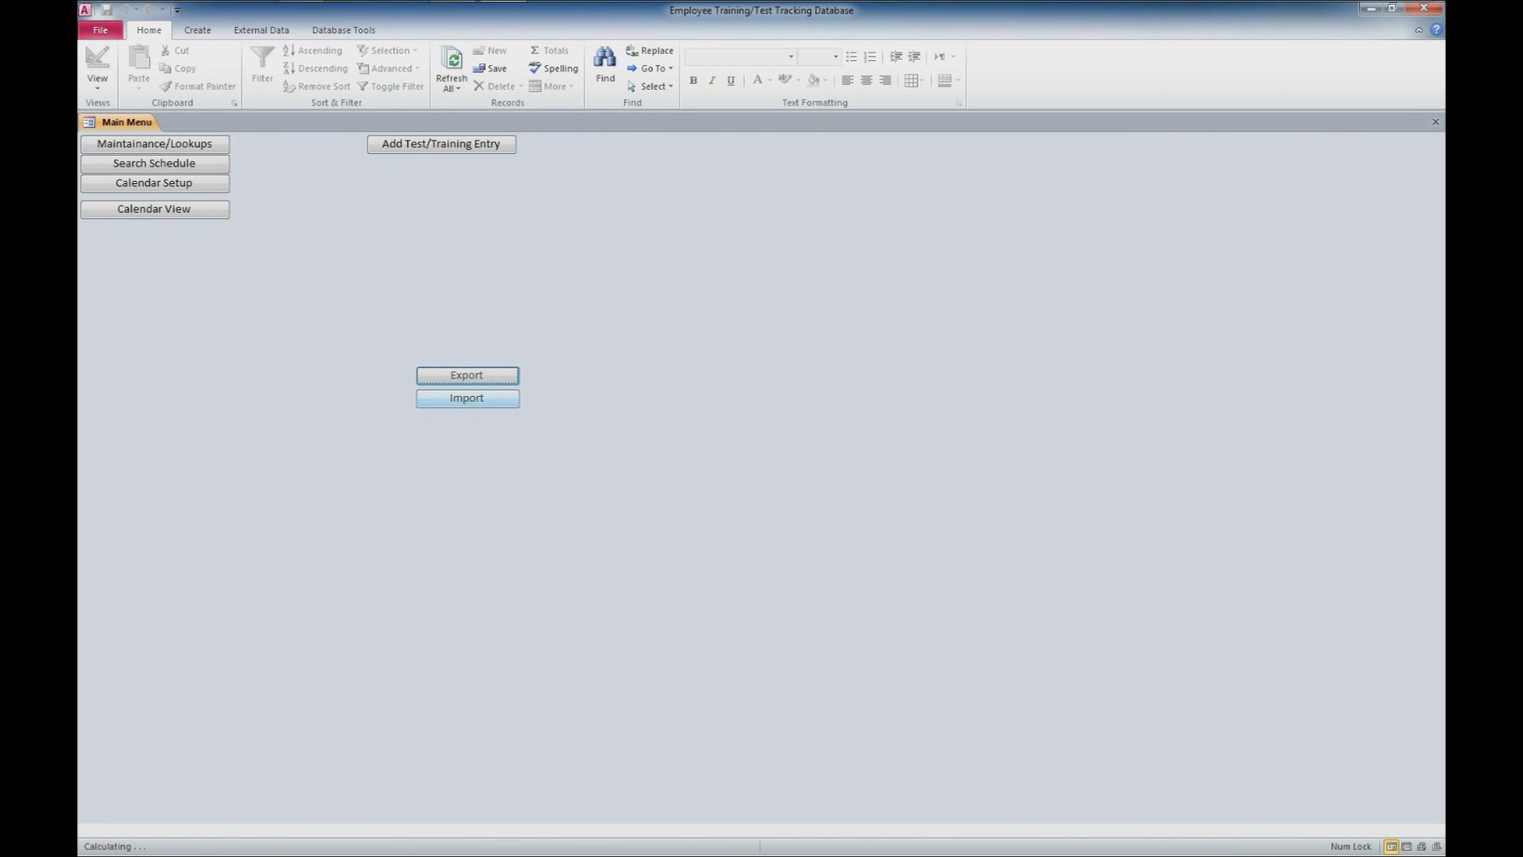
left_click(466, 397)
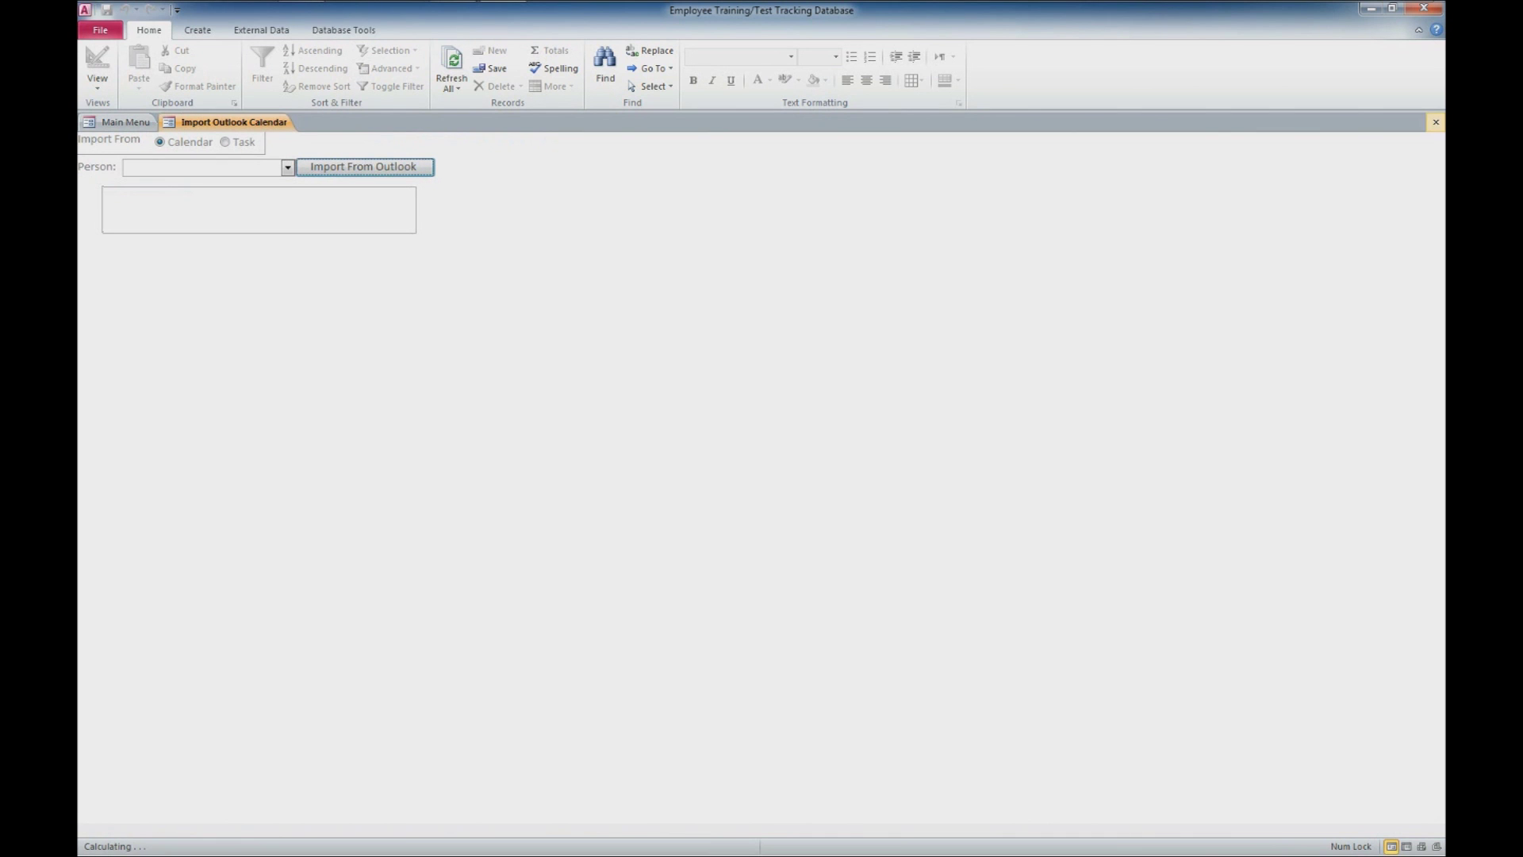
left_click(1434, 122)
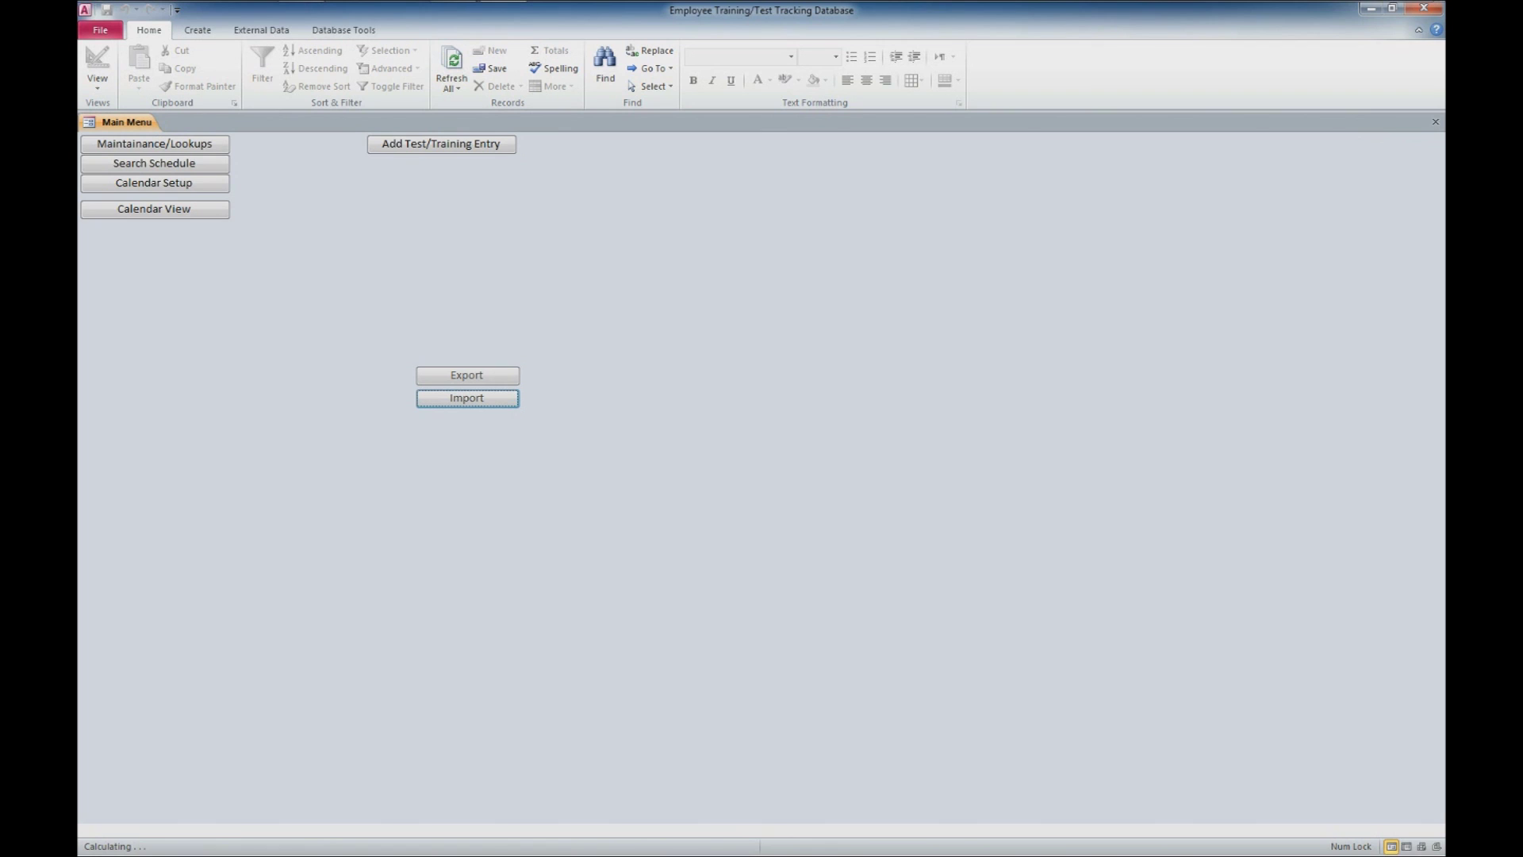